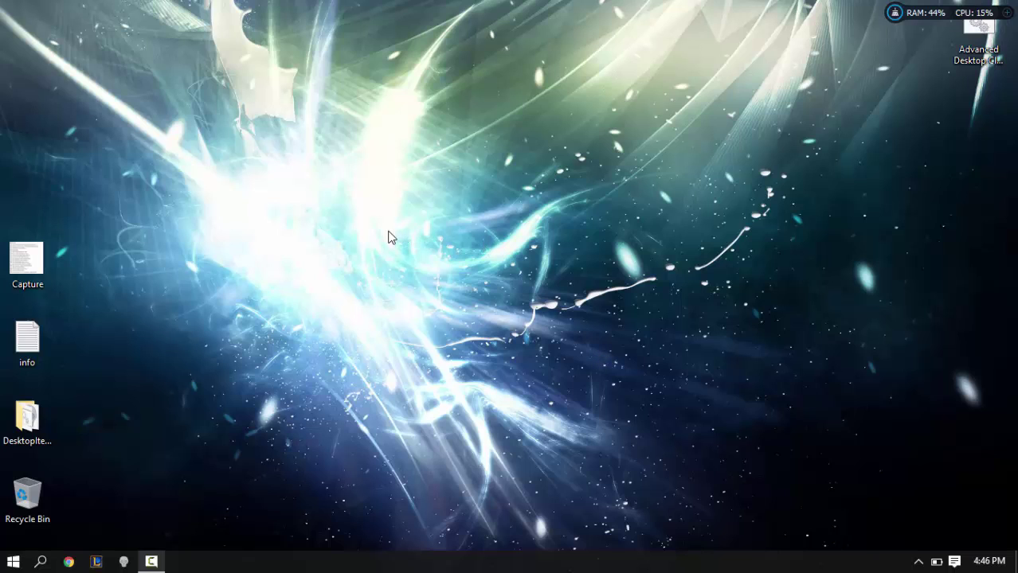
In Personalize > Colors, turn off accent colour on Start, taskbar and title bars and Start transparency, then close Settings
{"action": "right_click", "coordinate": [335, 161]}
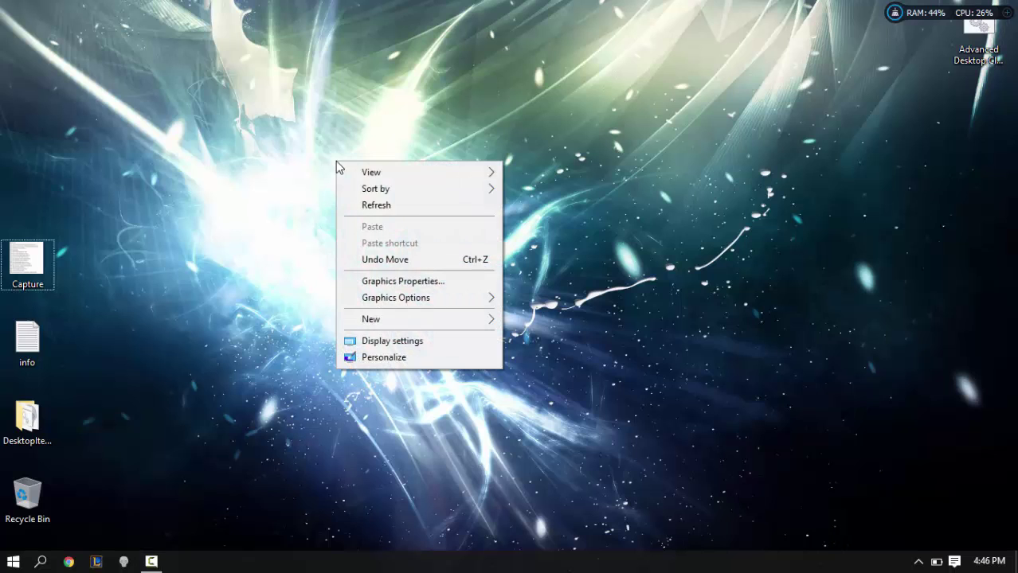
{"action": "left_click", "coordinate": [424, 357]}
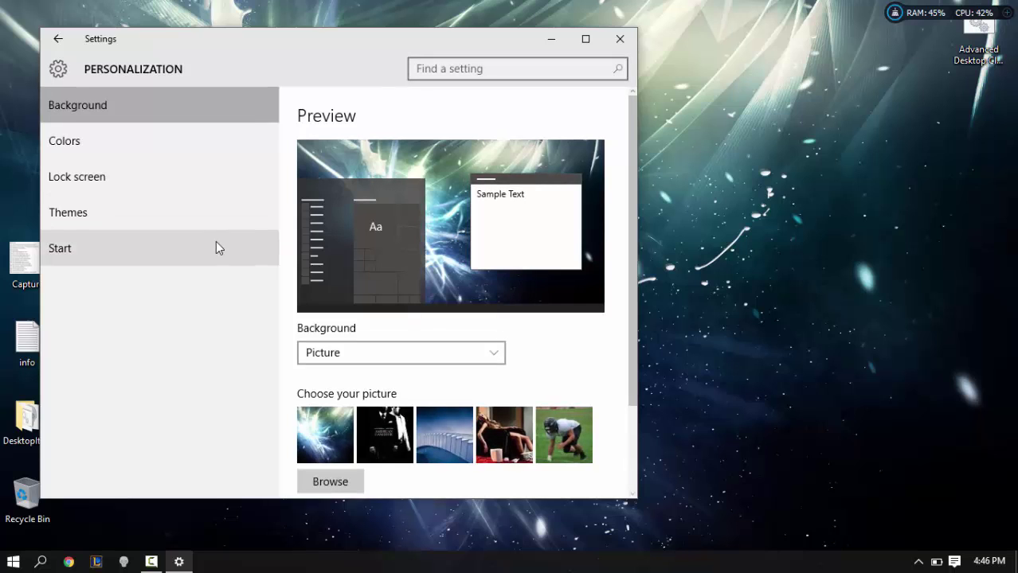
{"action": "left_click", "coordinate": [188, 141]}
{"action": "scroll", "coordinate": [484, 271], "scroll_direction": "down", "scroll_amount": 5}
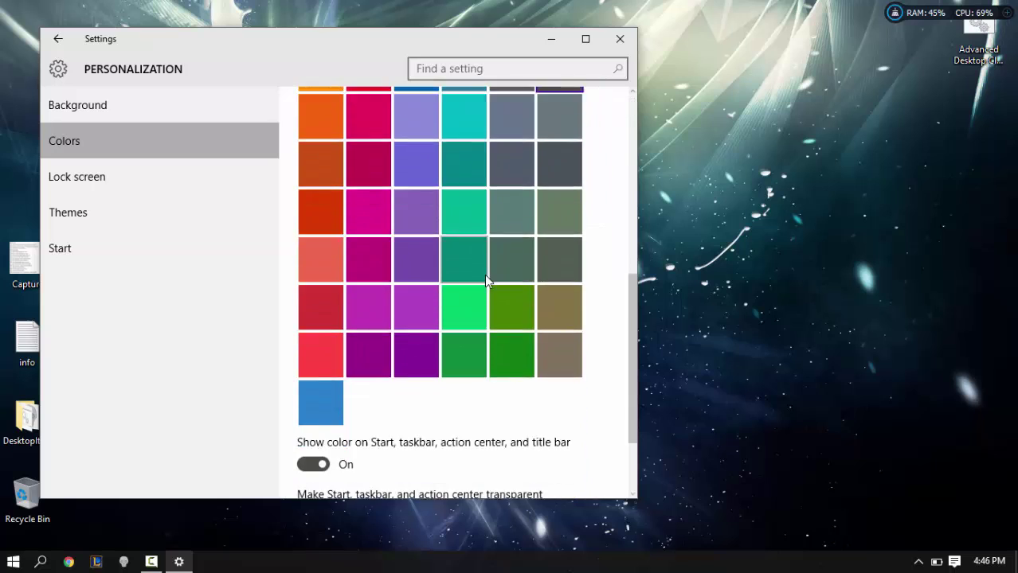
{"action": "scroll", "coordinate": [484, 274], "scroll_direction": "down", "scroll_amount": 2}
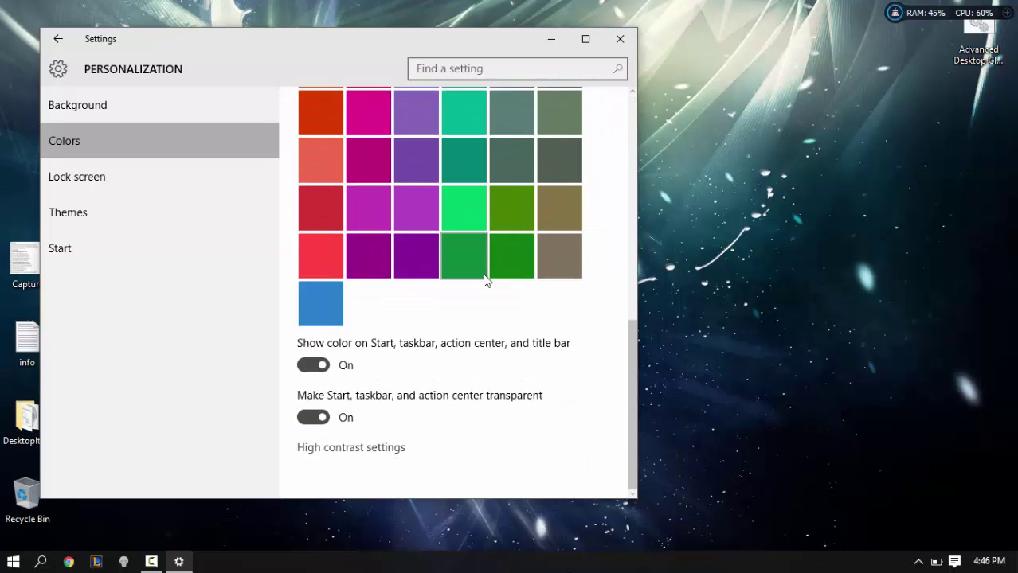
{"action": "left_click", "coordinate": [316, 368]}
{"action": "left_click", "coordinate": [318, 418]}
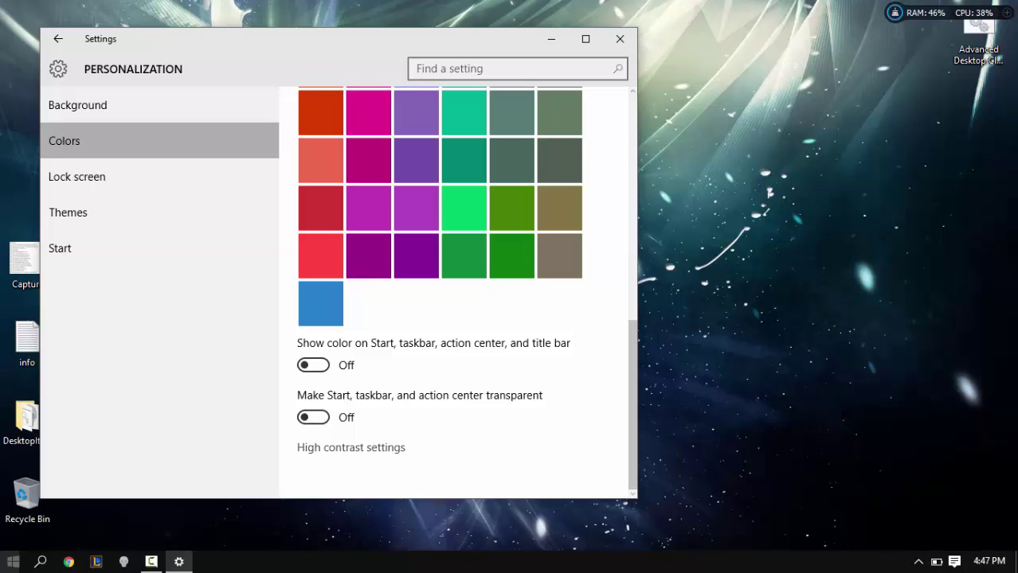
{"action": "left_click", "coordinate": [608, 39]}
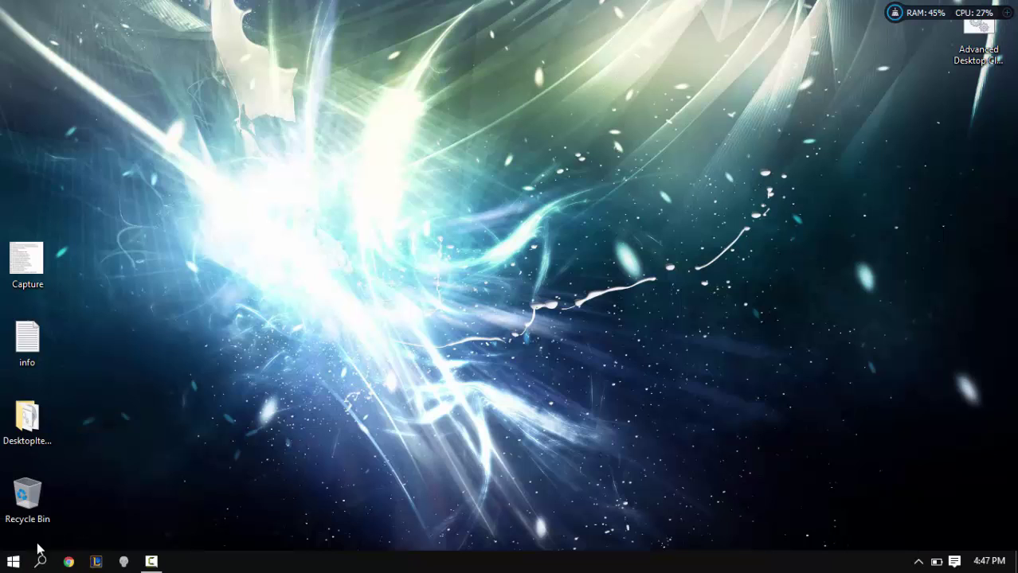
Open System from the Start right-click menu and launch Advanced system settings
{"action": "right_click", "coordinate": [13, 567]}
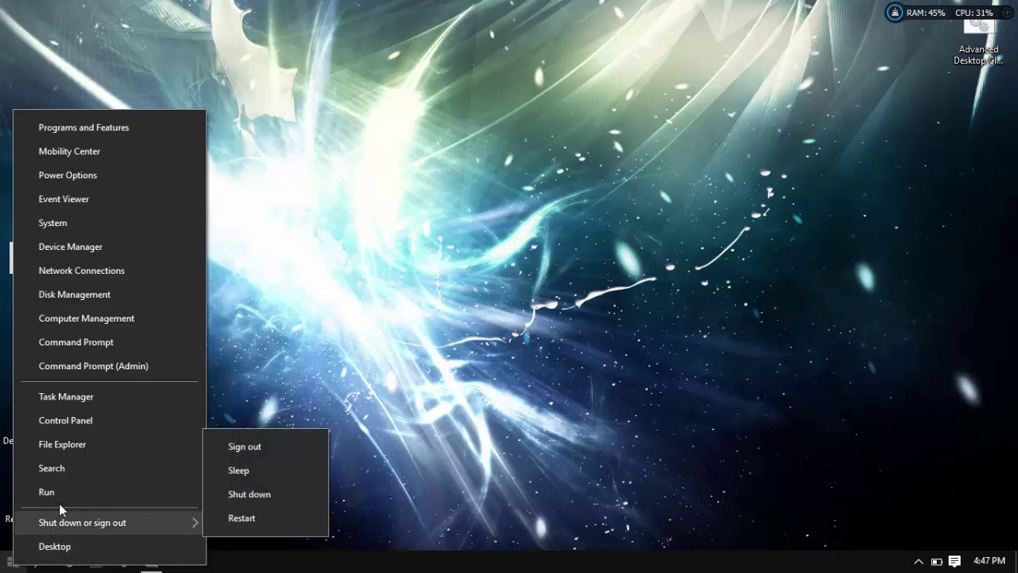
{"action": "left_click", "coordinate": [132, 223]}
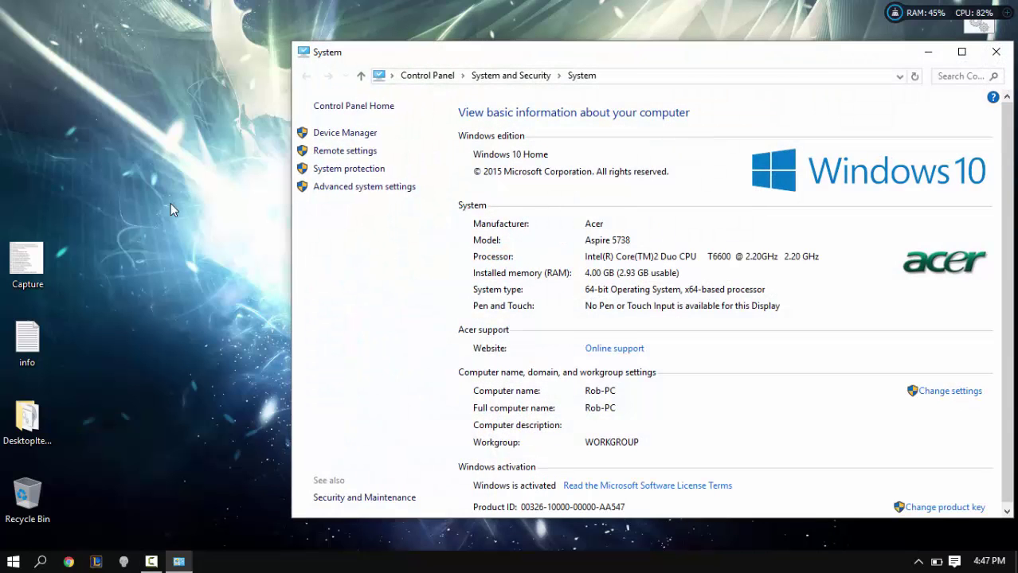
{"action": "left_click_drag", "start_coordinate": [597, 54], "coordinate": [498, 62]}
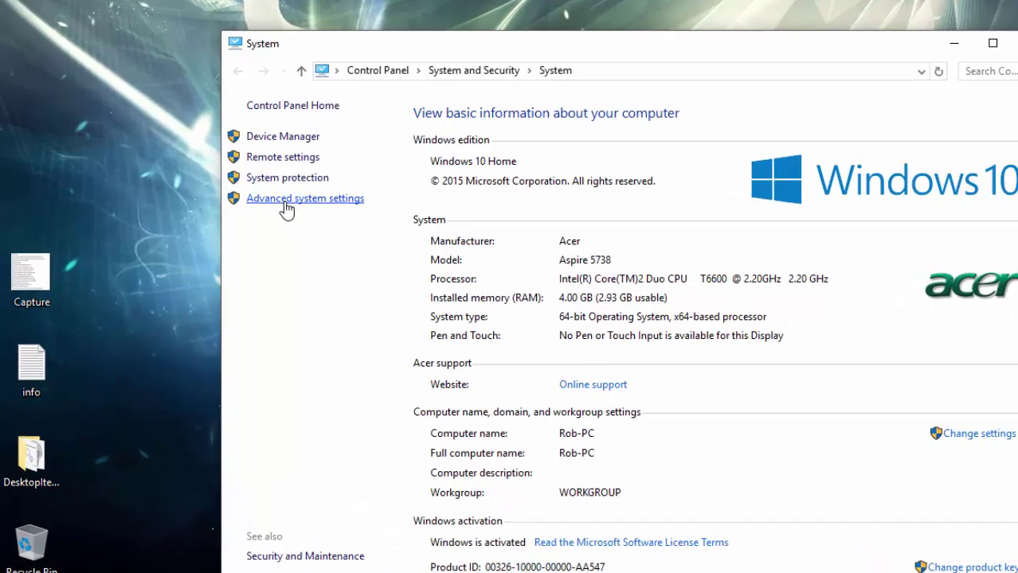
{"action": "left_click", "coordinate": [253, 195]}
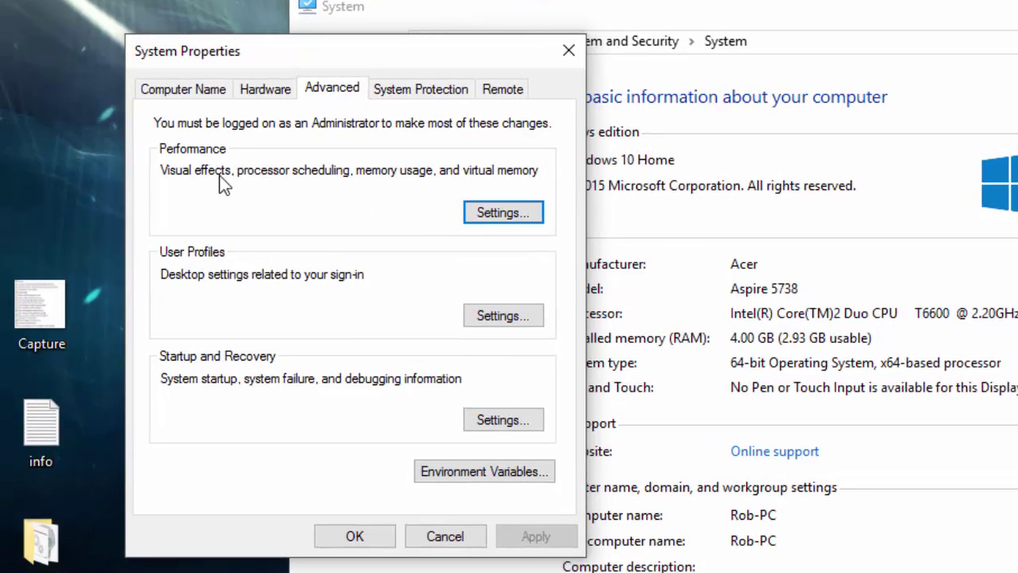
Apply 'Adjust for best performance' but keep thumbnails, window drag contents, smooth fonts and smooth-scroll list boxes
{"action": "left_click", "coordinate": [494, 213]}
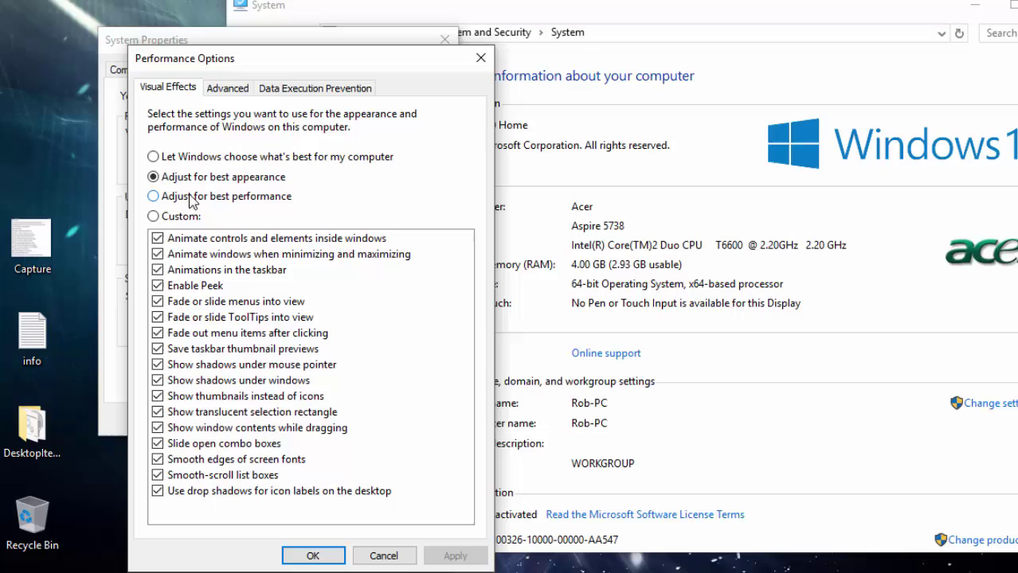
{"action": "left_click", "coordinate": [191, 202]}
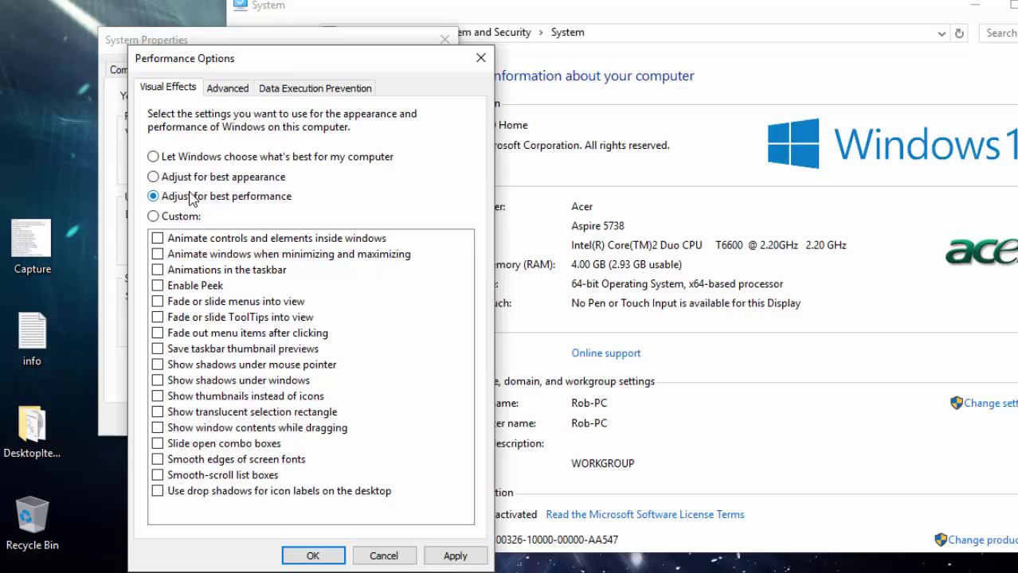
{"action": "key", "text": "Tab"}
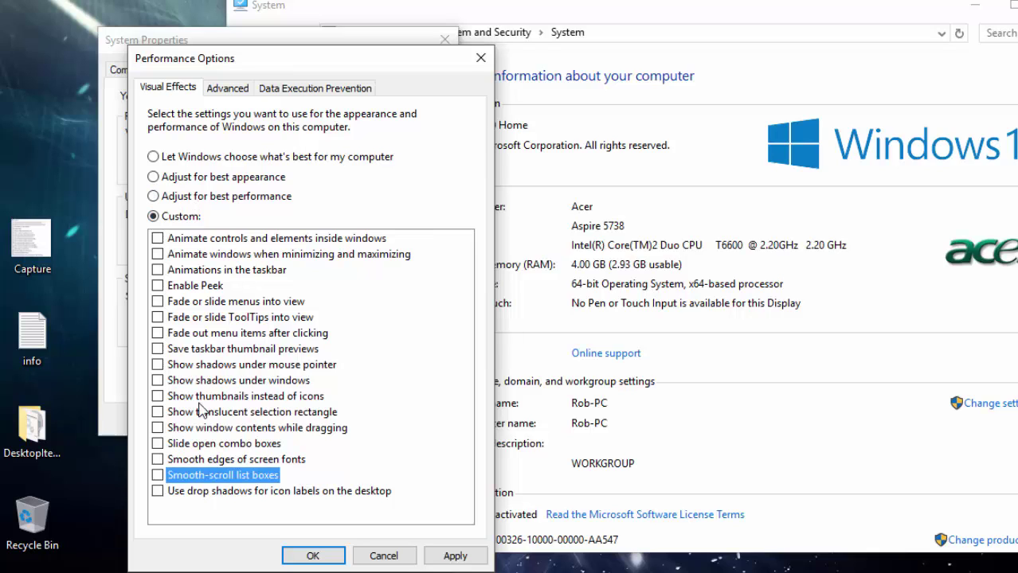
{"action": "left_click", "coordinate": [158, 397]}
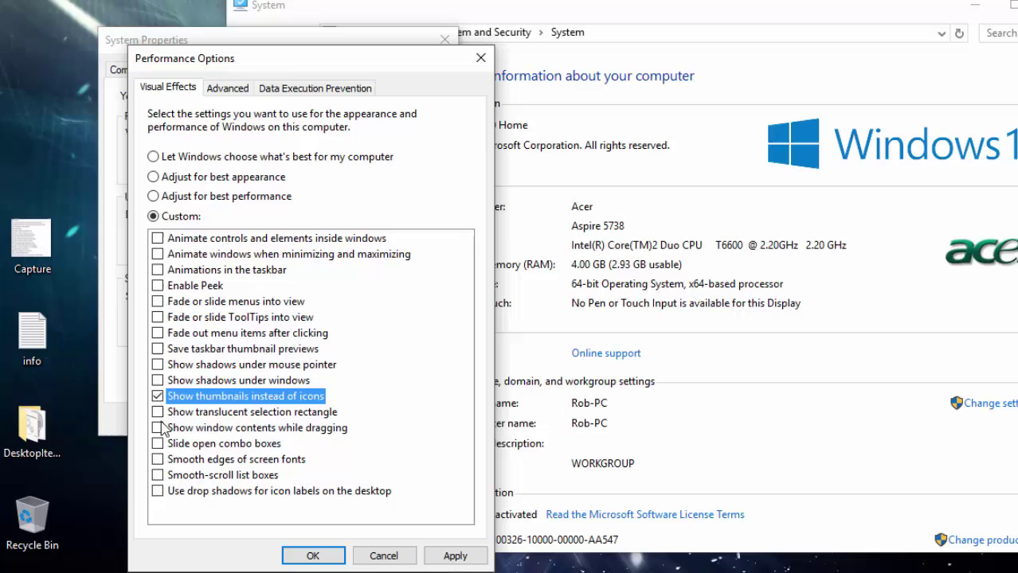
{"action": "left_click", "coordinate": [158, 428]}
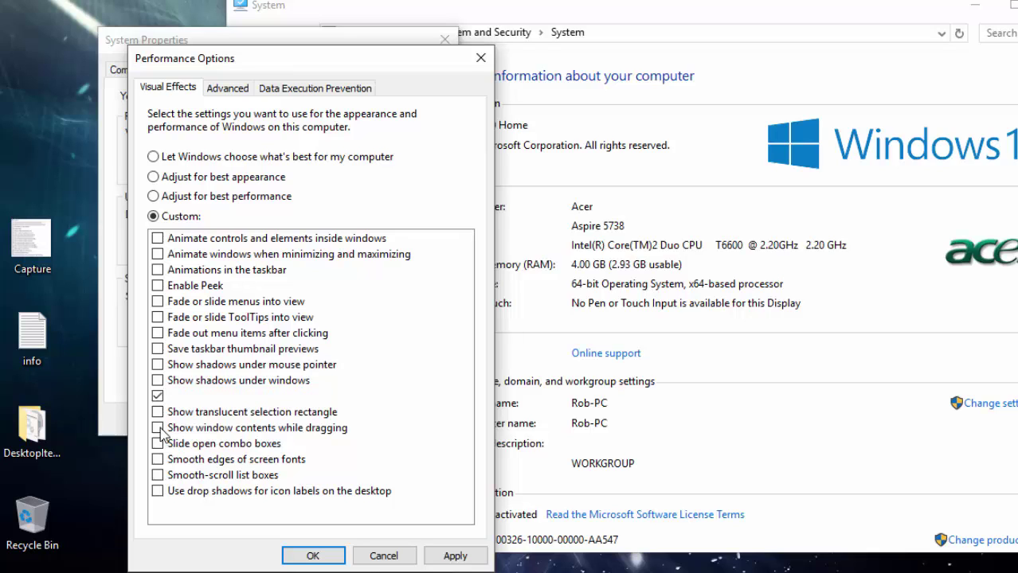
{"action": "left_click", "coordinate": [159, 459]}
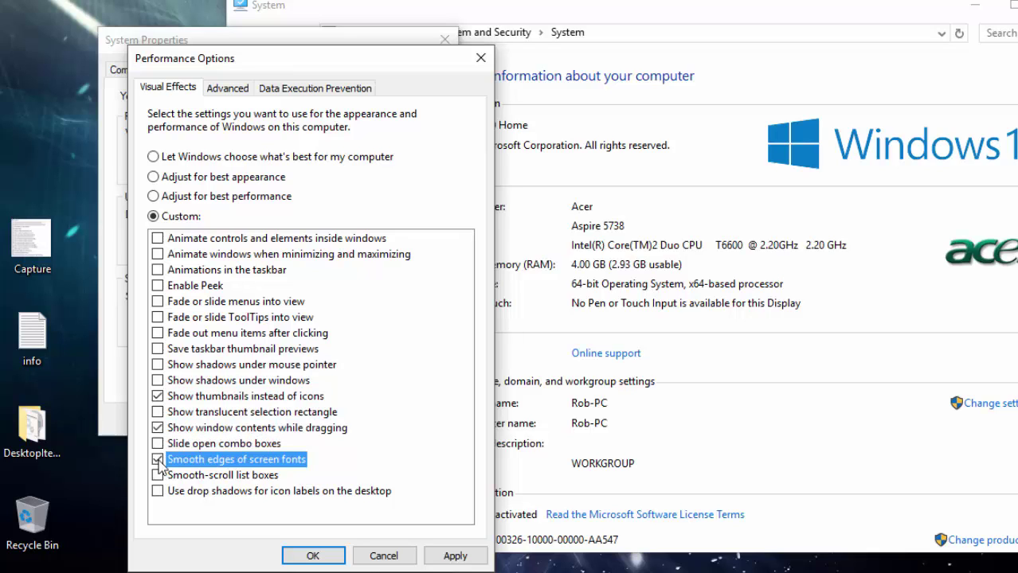
{"action": "left_click", "coordinate": [158, 475]}
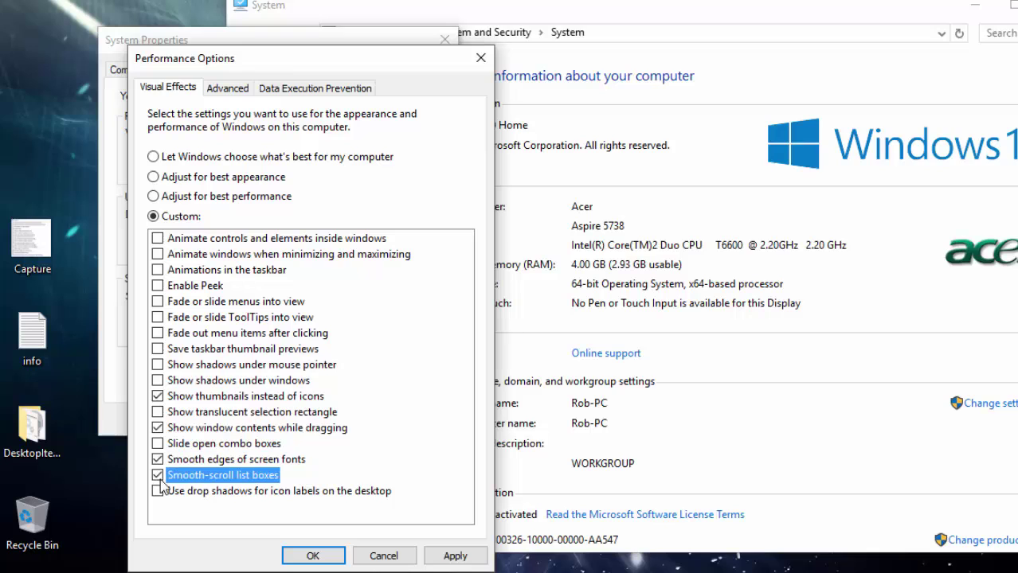
{"action": "left_click", "coordinate": [452, 556]}
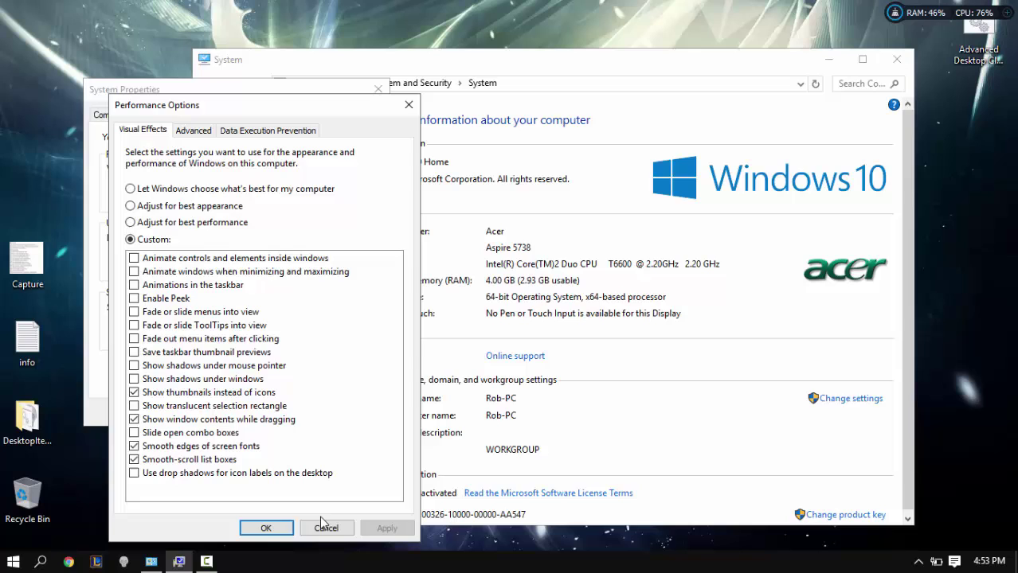
{"action": "left_click", "coordinate": [265, 528]}
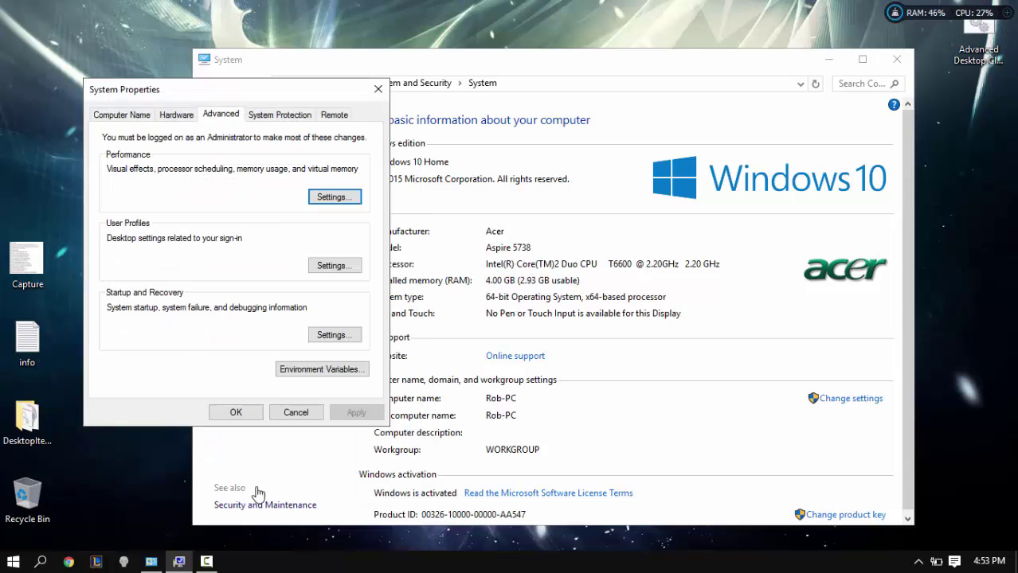
{"action": "left_click", "coordinate": [236, 412]}
Close the System window and bring up the Start menu
{"action": "left_click", "coordinate": [896, 59]}
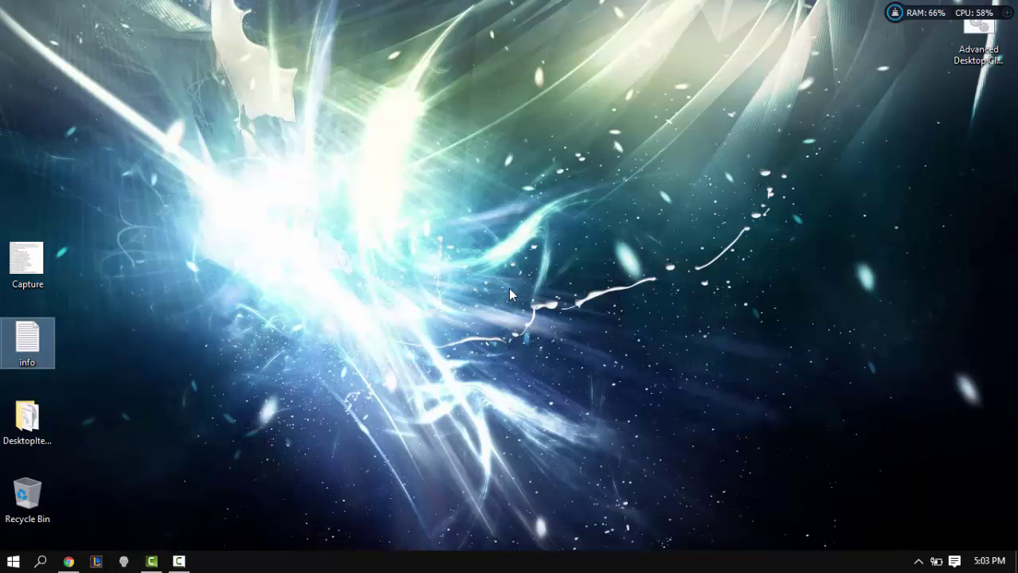
{"action": "left_click", "coordinate": [11, 562]}
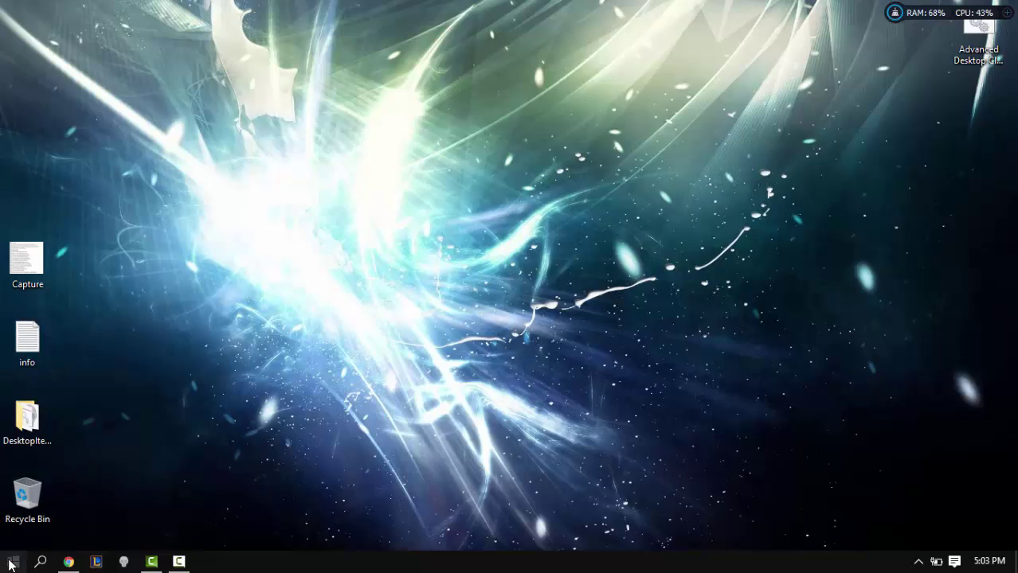
{"action": "left_click", "coordinate": [11, 562]}
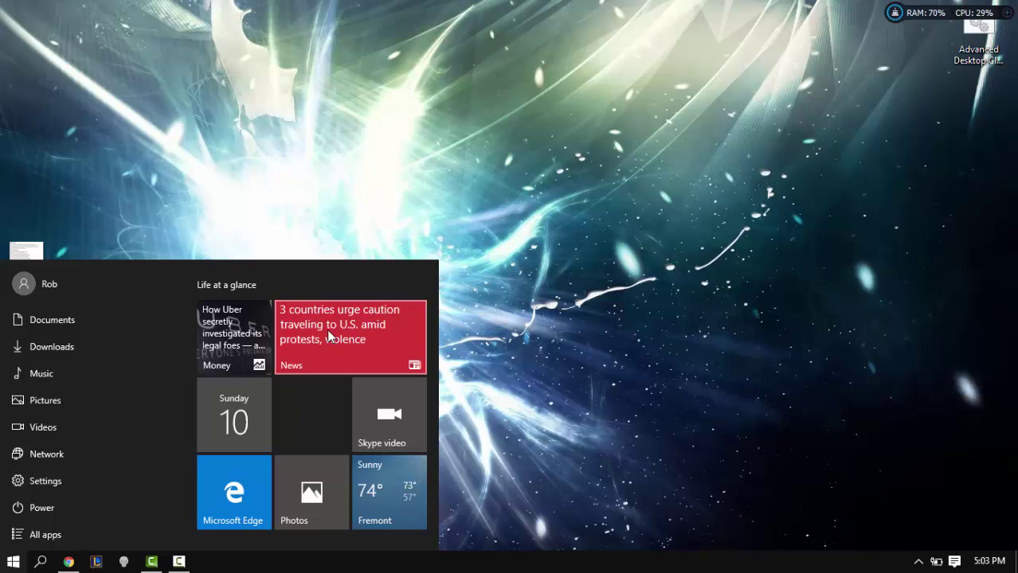
Turn off the live tiles for Money, News and one more Start tile
{"action": "right_click", "coordinate": [245, 329]}
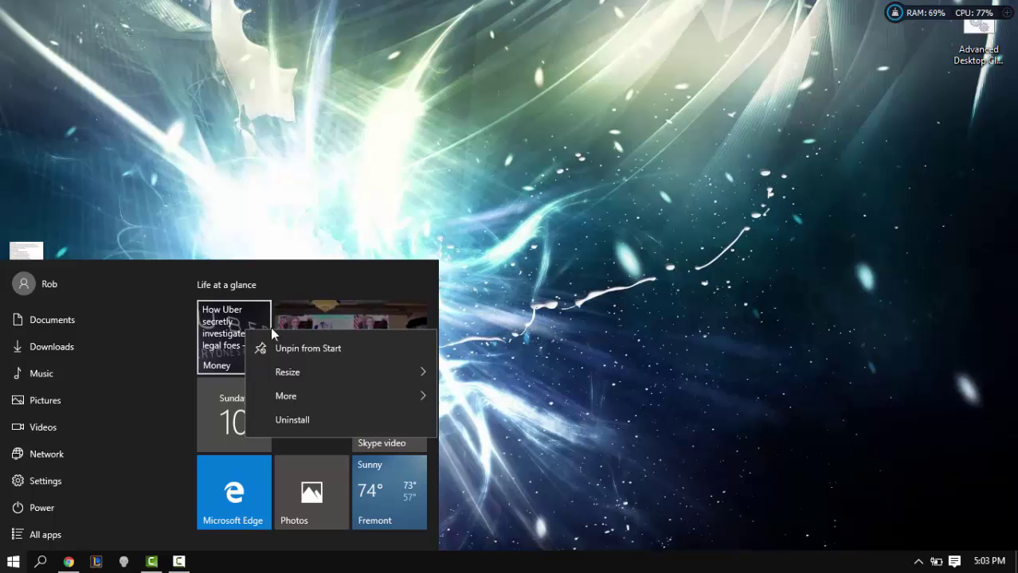
{"action": "mouse_move", "coordinate": [325, 394]}
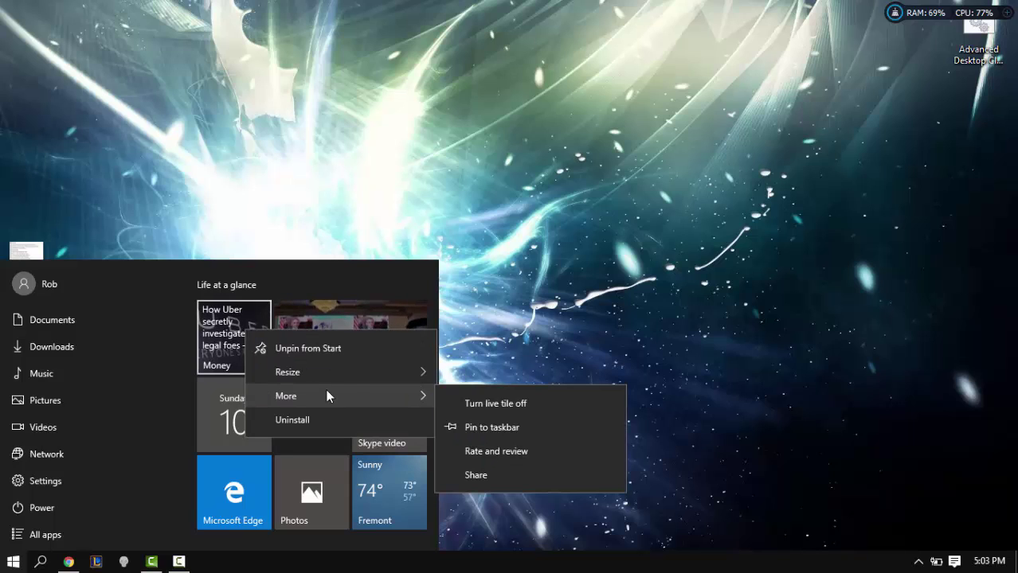
{"action": "left_click", "coordinate": [472, 406]}
{"action": "right_click", "coordinate": [371, 350]}
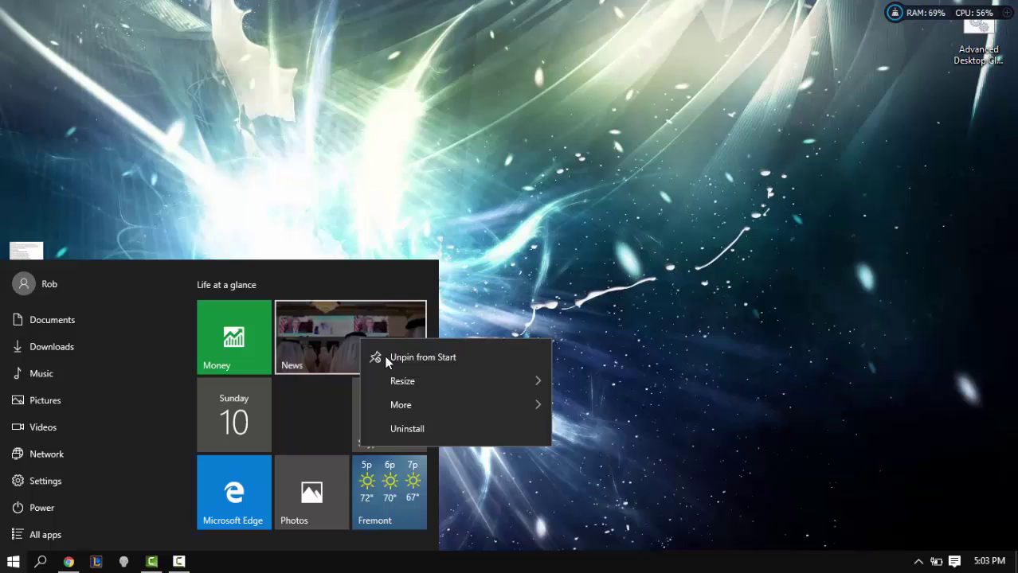
{"action": "mouse_move", "coordinate": [440, 401]}
{"action": "left_click", "coordinate": [590, 408]}
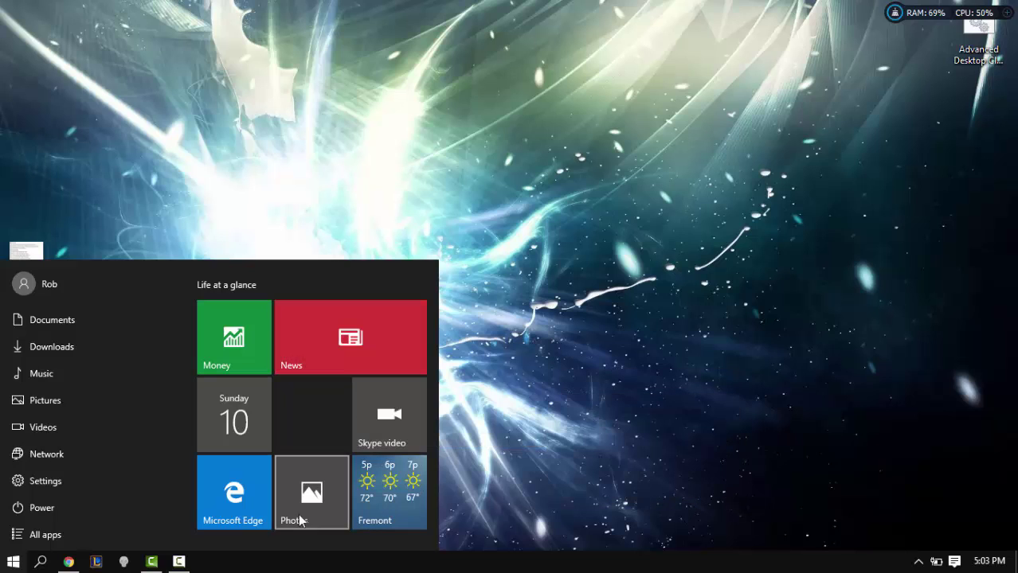
{"action": "right_click", "coordinate": [263, 508]}
{"action": "mouse_move", "coordinate": [352, 480]}
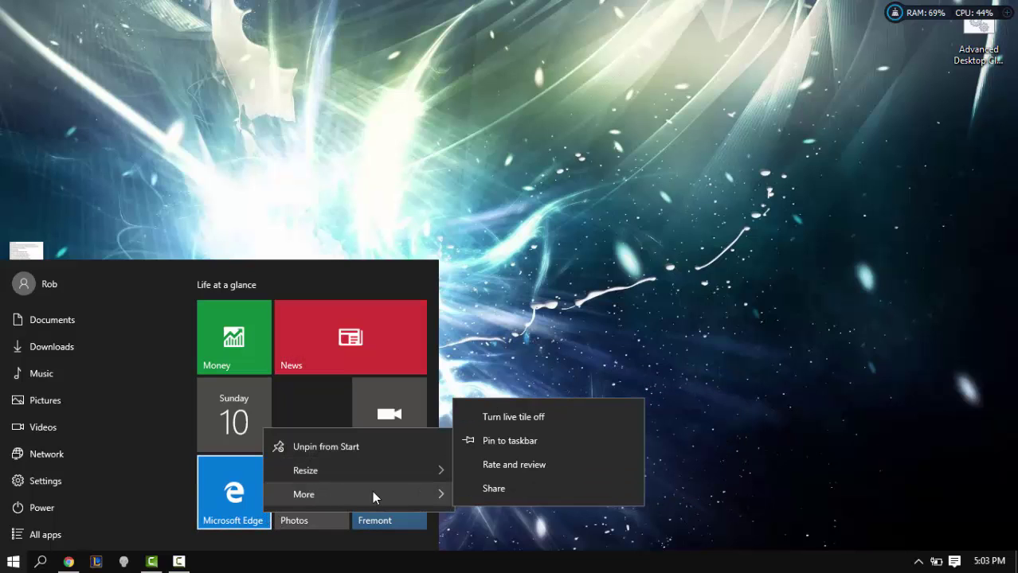
{"action": "left_click", "coordinate": [543, 416]}
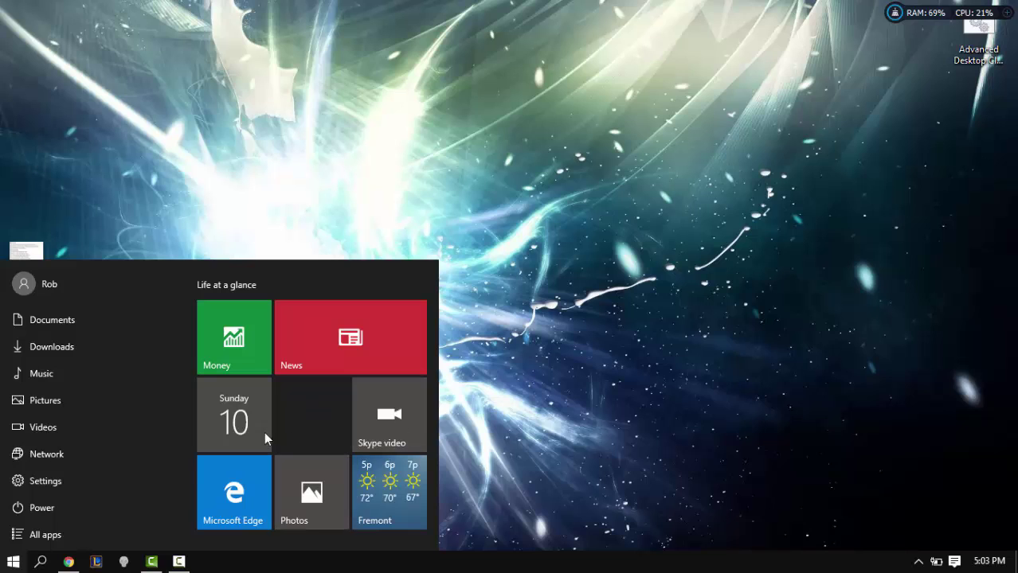
Toggle the Start menu closed and open repeatedly
{"action": "left_click", "coordinate": [3, 567]}
{"action": "left_click", "coordinate": [2, 567]}
{"action": "left_click", "coordinate": [2, 567]}
{"action": "left_click", "coordinate": [3, 566]}
{"action": "left_click", "coordinate": [2, 567]}
{"action": "left_click", "coordinate": [2, 567]}
{"action": "left_click", "coordinate": [2, 567]}
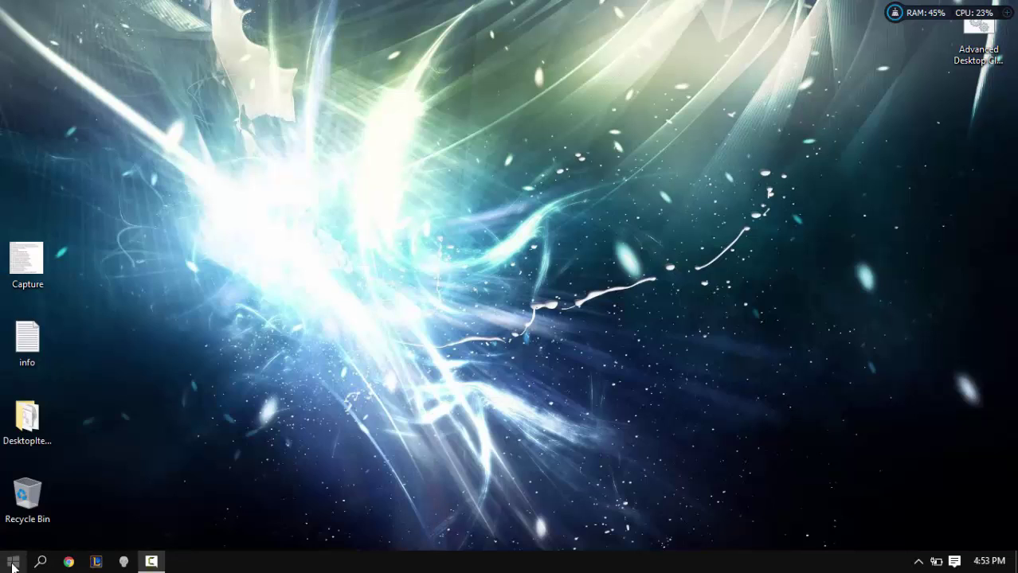
Run cmd as administrator, paste bcdedit.exe /set {current} nx AlwaysOff, then close the console
{"action": "left_click", "coordinate": [13, 567]}
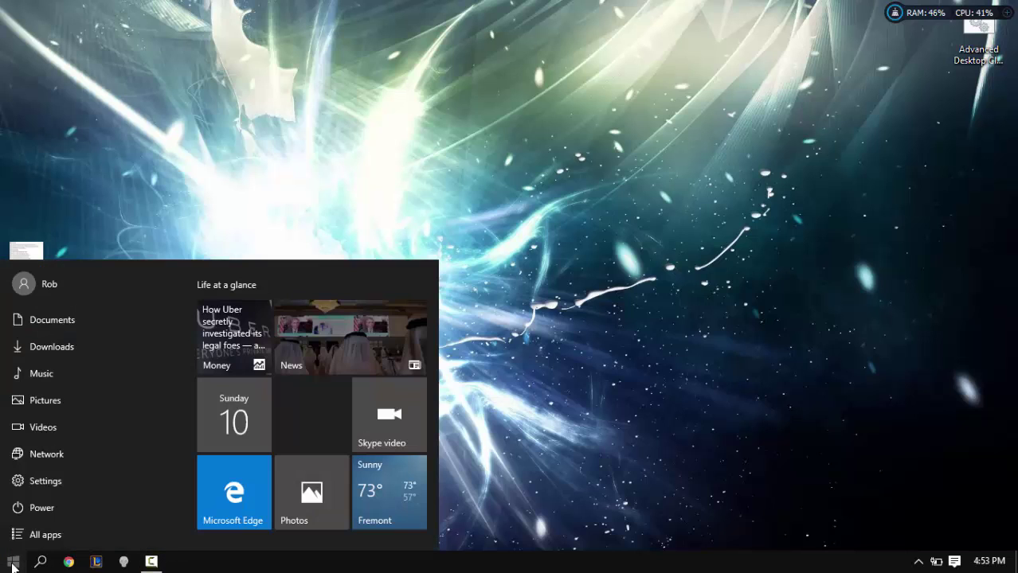
{"action": "type", "text": "cmd"}
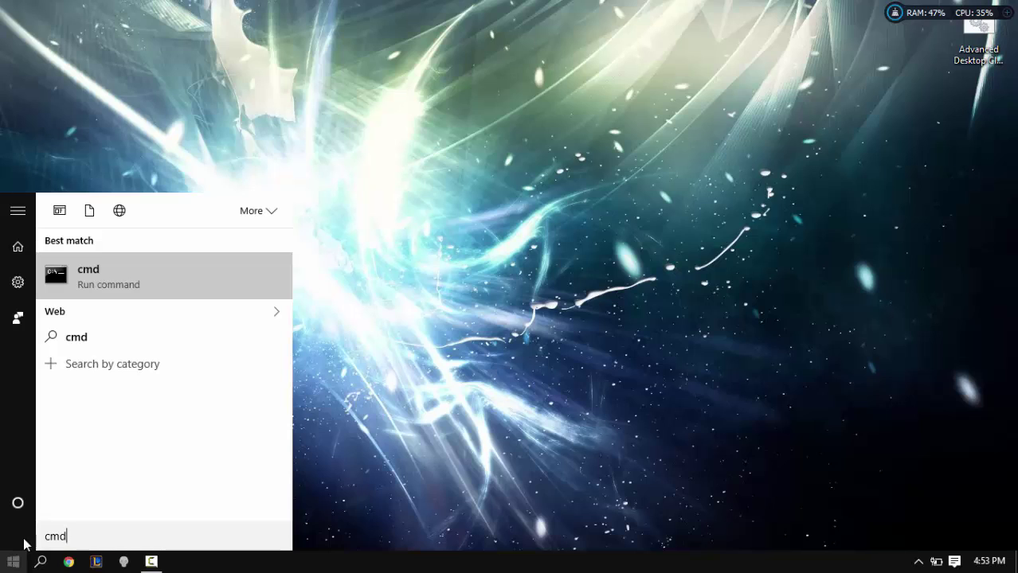
{"action": "right_click", "coordinate": [88, 276]}
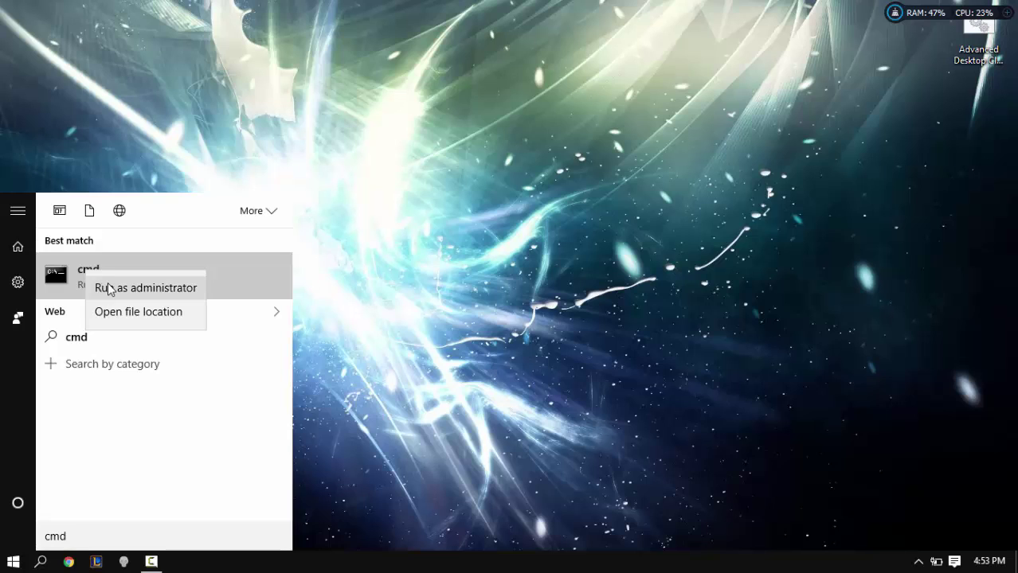
{"action": "left_click", "coordinate": [109, 289]}
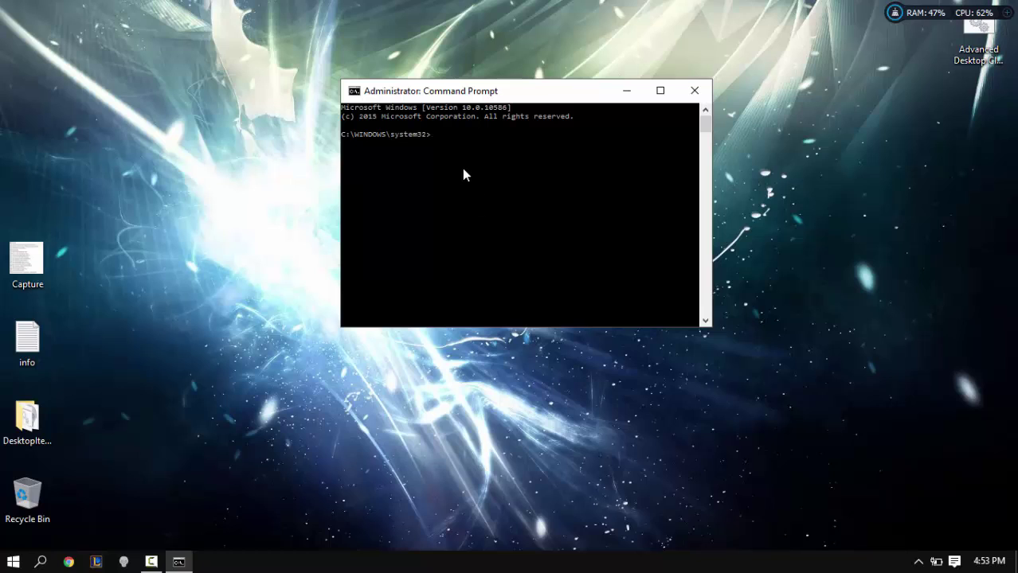
{"action": "right_click", "coordinate": [460, 161]}
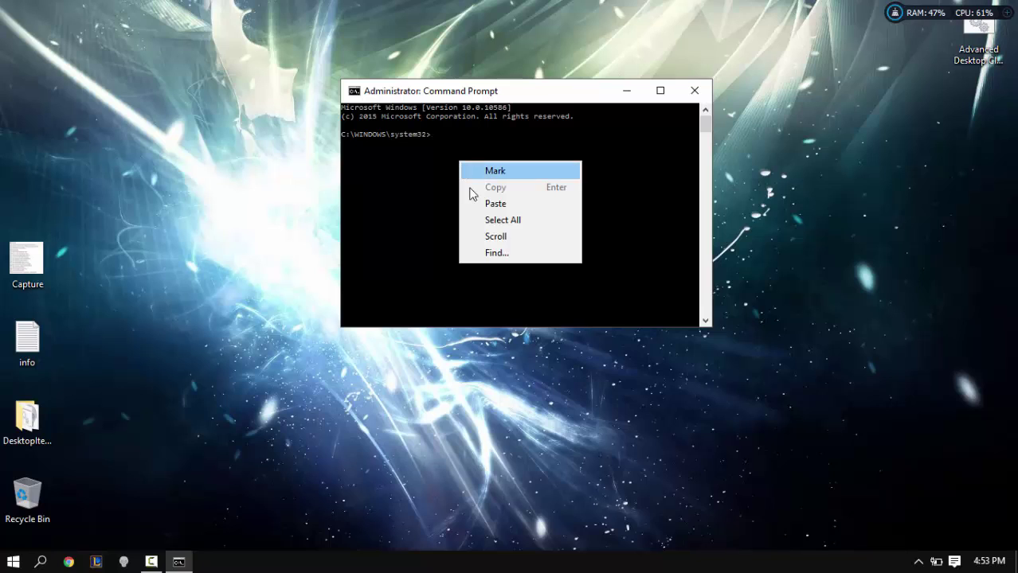
{"action": "left_click", "coordinate": [494, 203]}
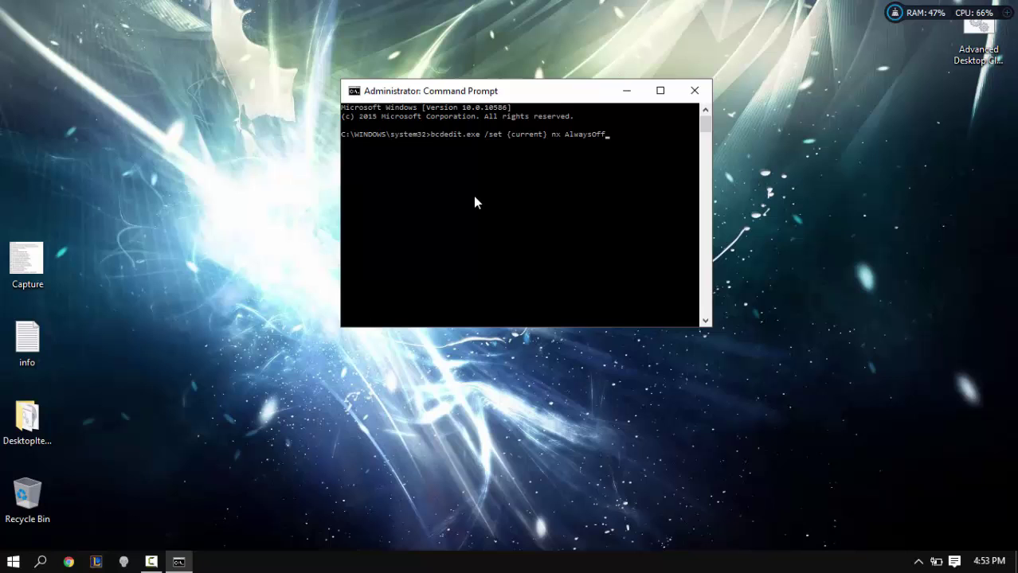
{"action": "key", "text": "alt+F4"}
{"action": "left_click", "coordinate": [13, 561]}
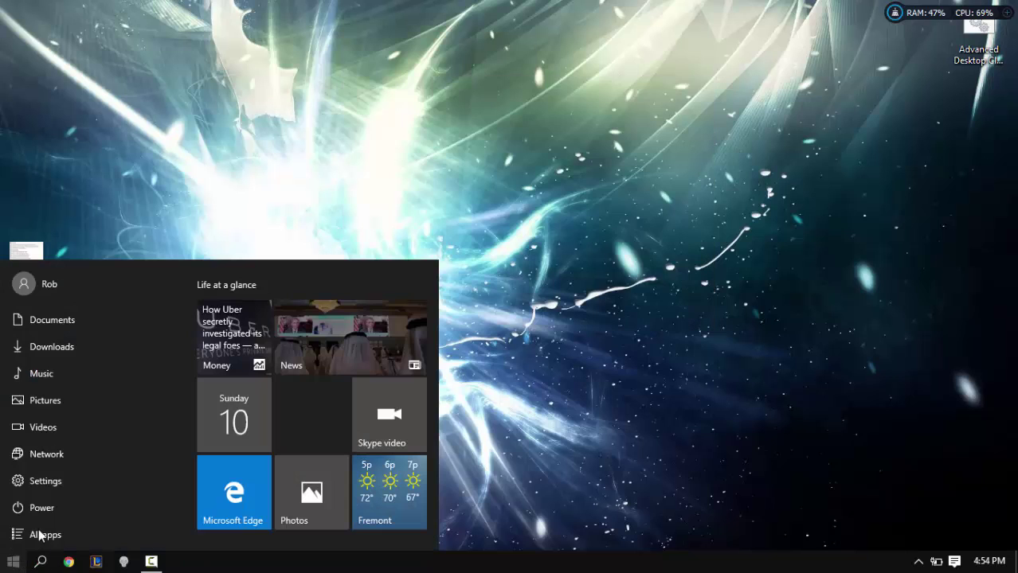
In Settings' Wi-Fi advanced options, make the PC not discoverable on the network
{"action": "left_click", "coordinate": [69, 478]}
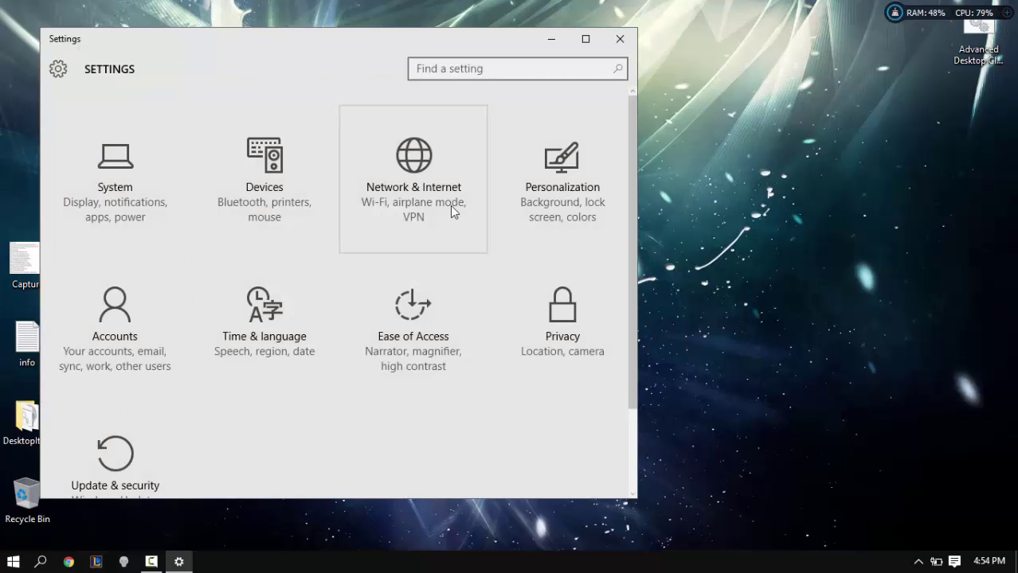
{"action": "left_click", "coordinate": [442, 200]}
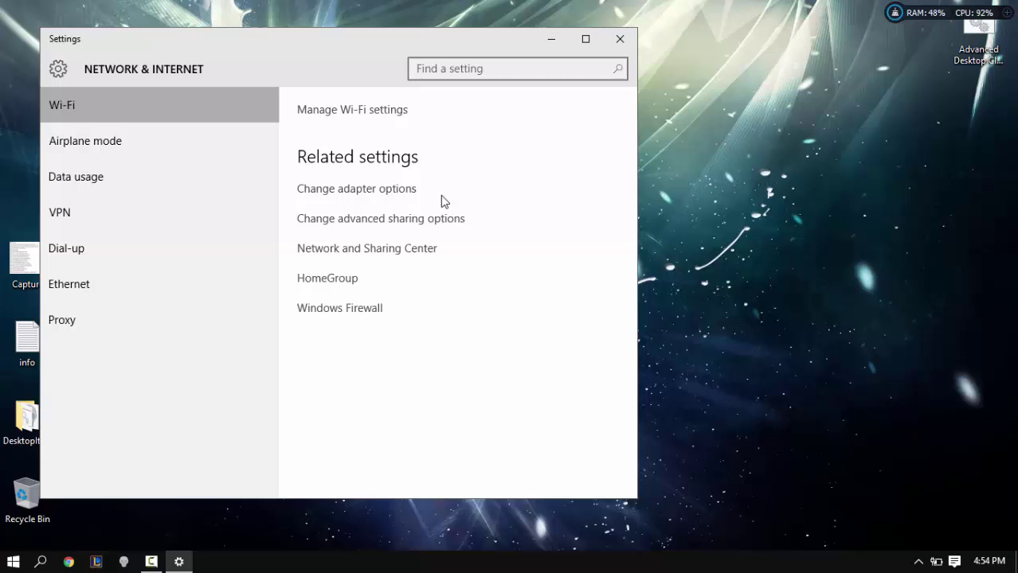
{"action": "scroll", "coordinate": [473, 237], "scroll_direction": "down", "scroll_amount": 10}
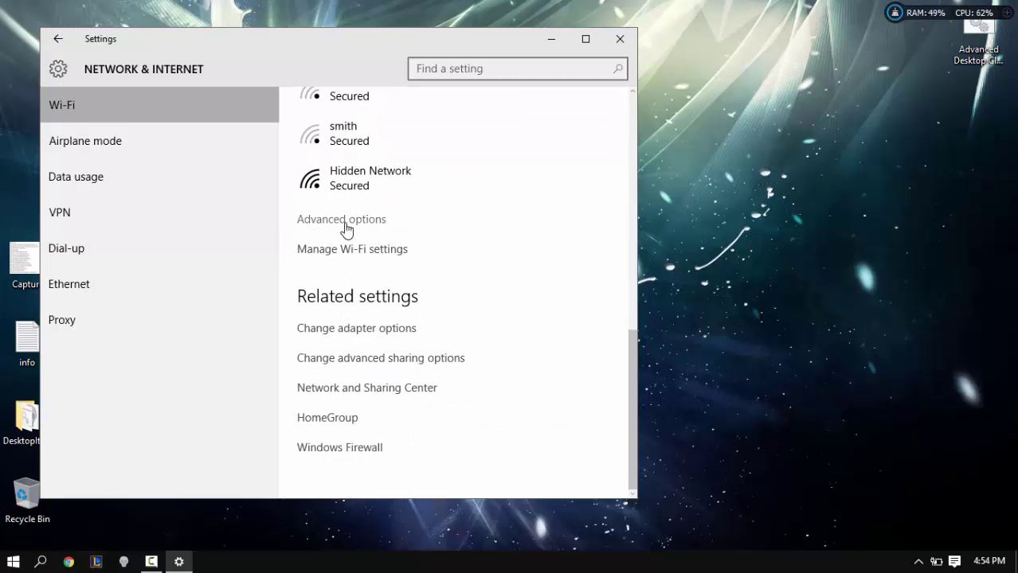
{"action": "left_click", "coordinate": [346, 227]}
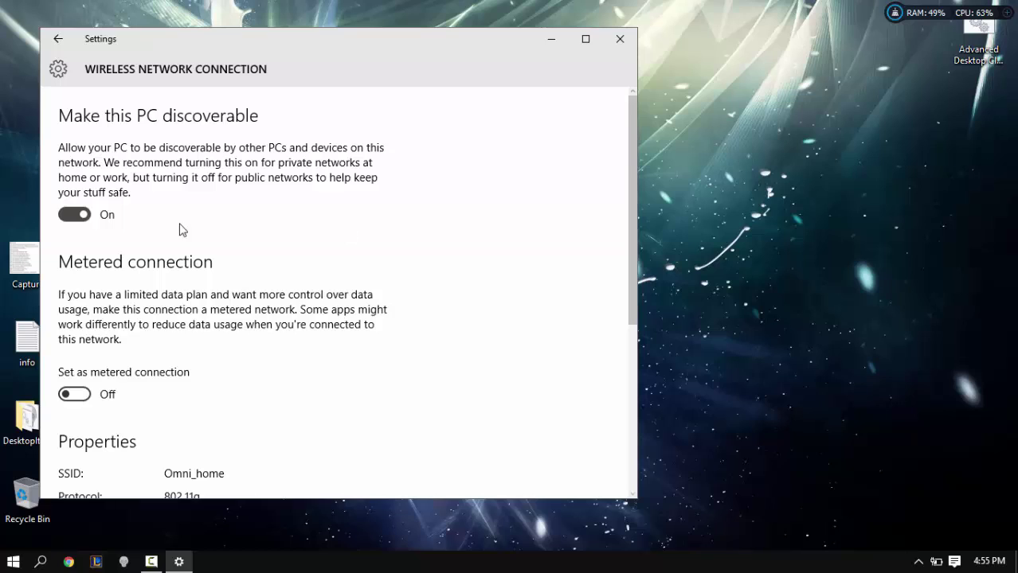
{"action": "left_click", "coordinate": [88, 220]}
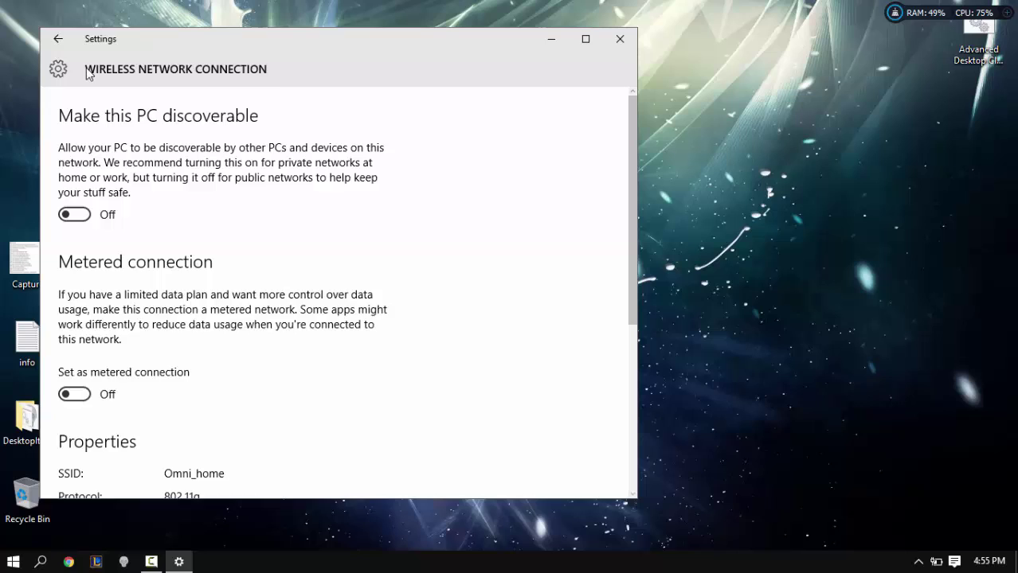
Turn off Wi-Fi Sense connections to suggested open hotspots and contact-shared networks
{"action": "left_click", "coordinate": [58, 38]}
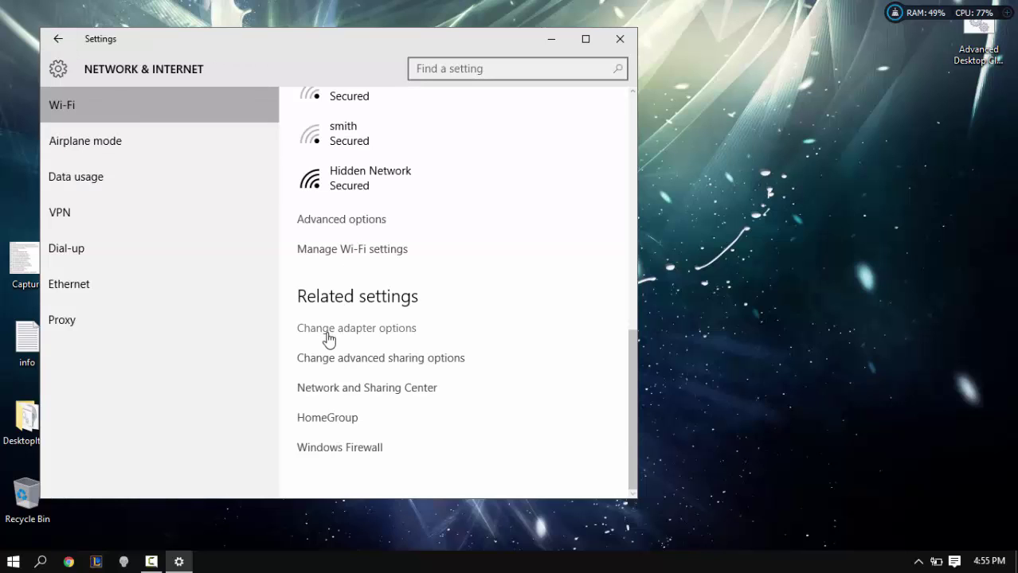
{"action": "left_click", "coordinate": [316, 250]}
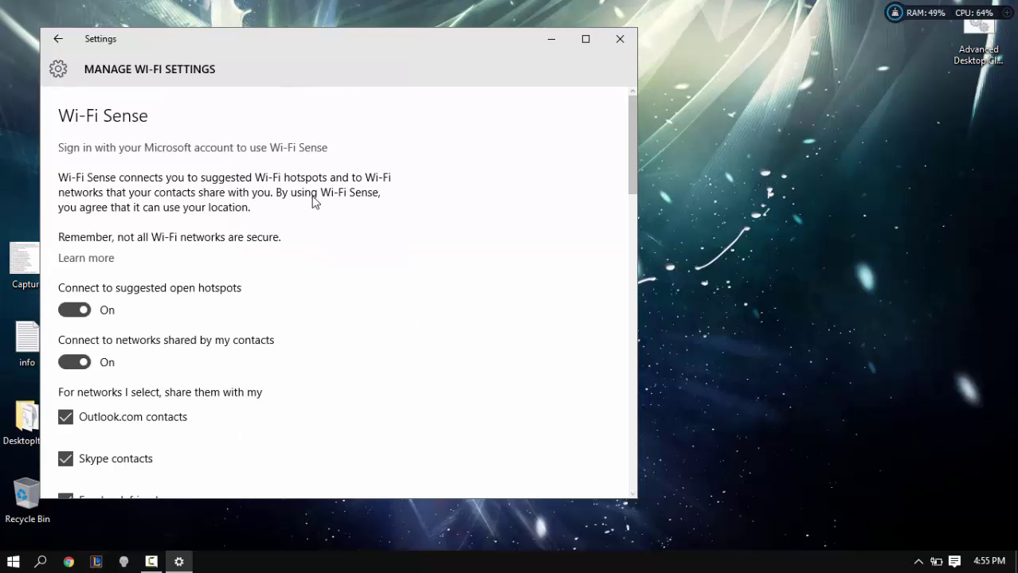
{"action": "scroll", "coordinate": [95, 231], "scroll_direction": "down", "scroll_amount": 3}
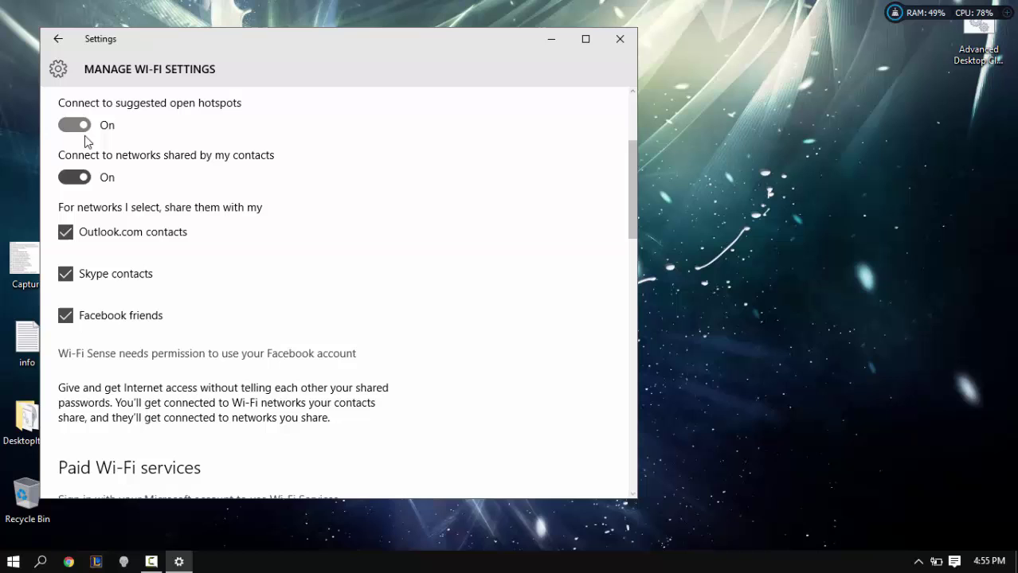
{"action": "left_click", "coordinate": [80, 126]}
{"action": "left_click", "coordinate": [76, 177]}
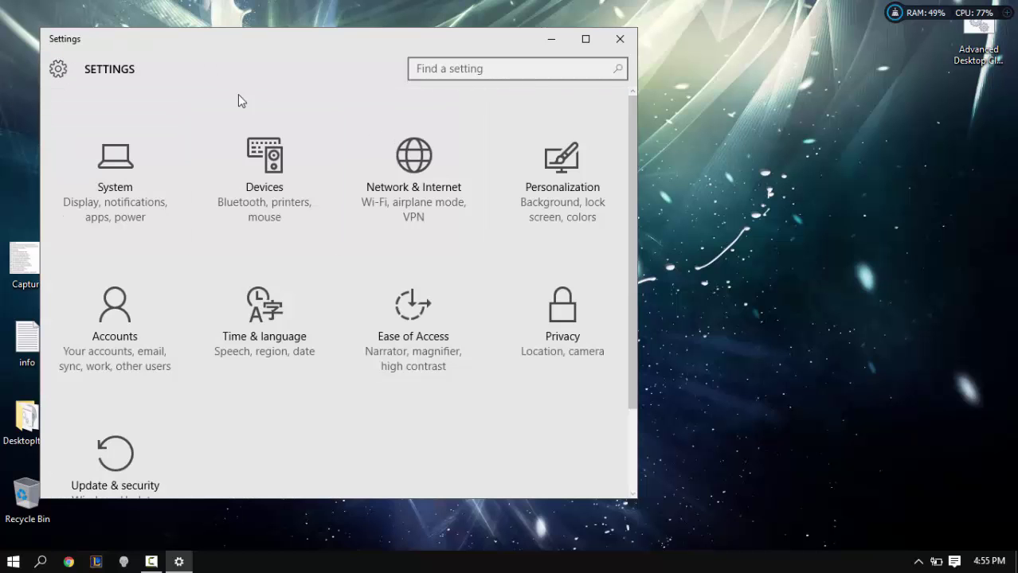
Go to Privacy > Background apps in Settings
{"action": "left_click", "coordinate": [597, 351]}
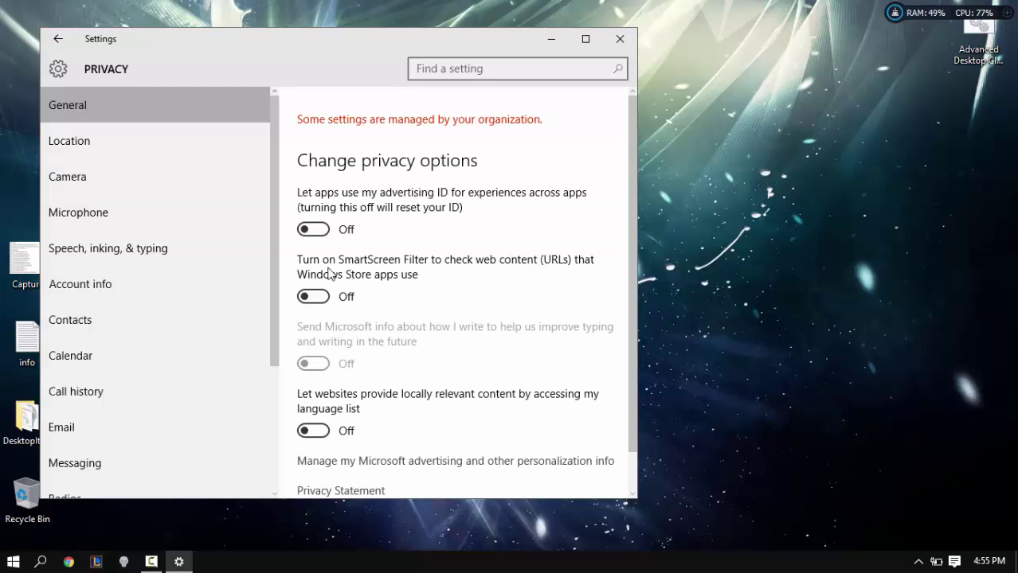
{"action": "scroll", "coordinate": [184, 196], "scroll_direction": "down", "scroll_amount": 5}
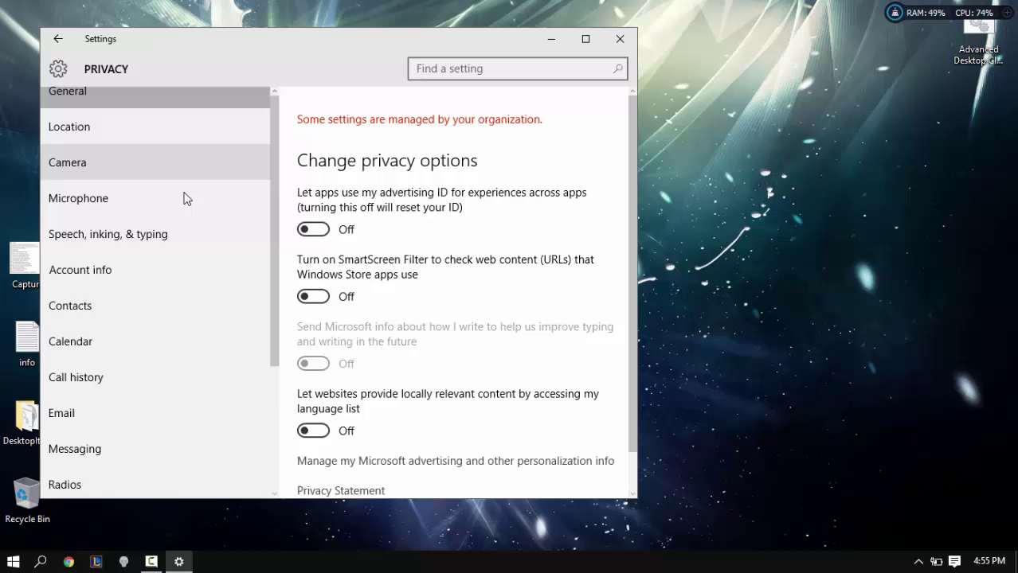
{"action": "scroll", "coordinate": [190, 249], "scroll_direction": "up", "scroll_amount": 5}
{"action": "scroll", "coordinate": [190, 248], "scroll_direction": "down", "scroll_amount": 5}
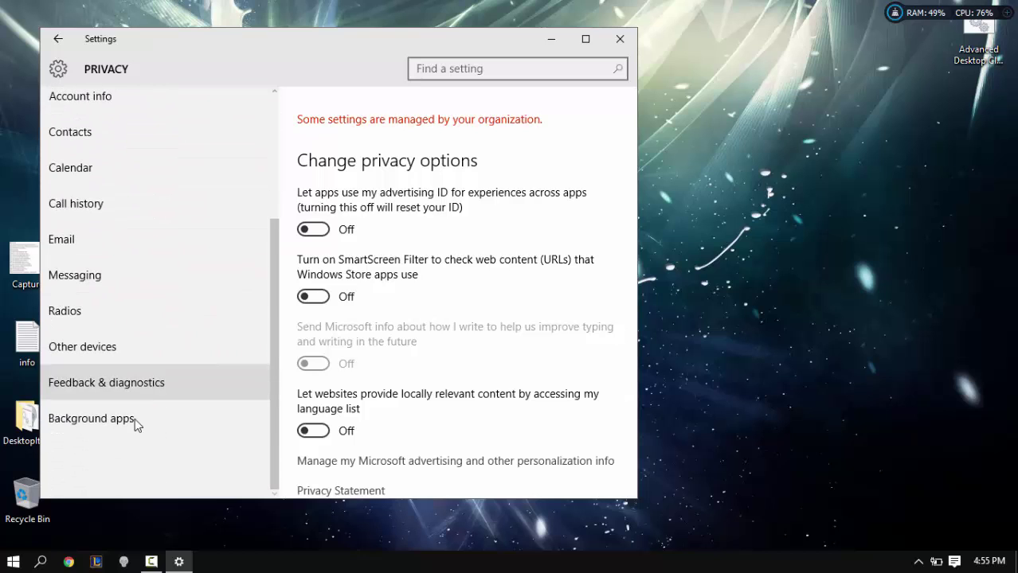
{"action": "left_click", "coordinate": [129, 431]}
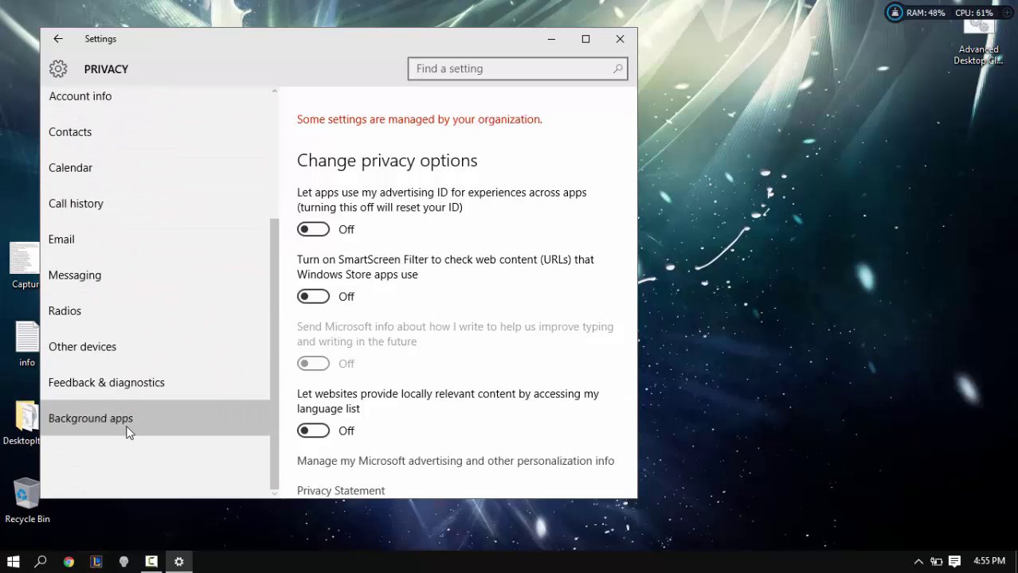
{"action": "left_click", "coordinate": [129, 432]}
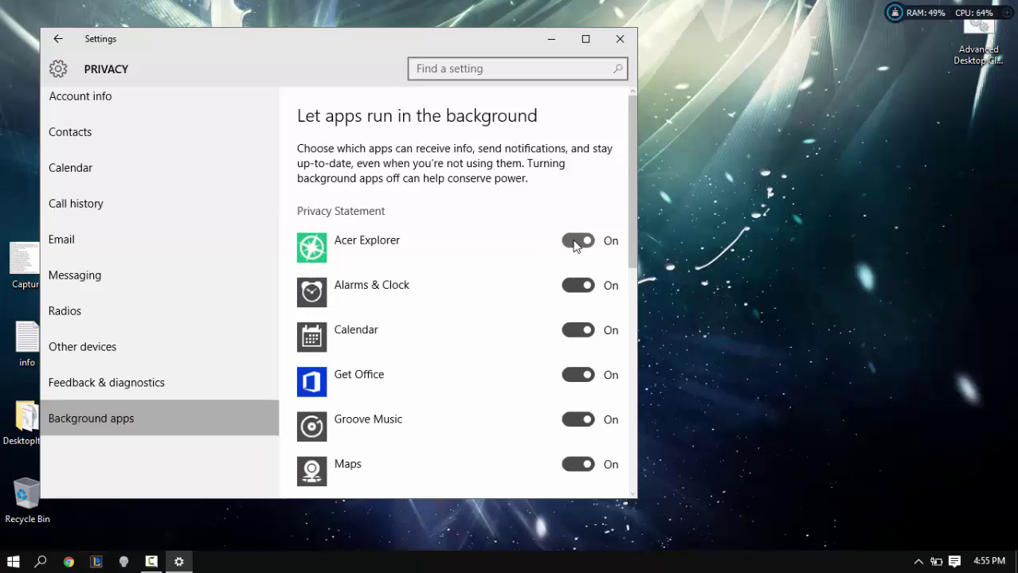
Switch off background running for Acer Explorer, Get Office, Groove Music, Maps, Microsoft Edge, People and Phone
{"action": "left_click", "coordinate": [576, 241]}
{"action": "left_click", "coordinate": [578, 375]}
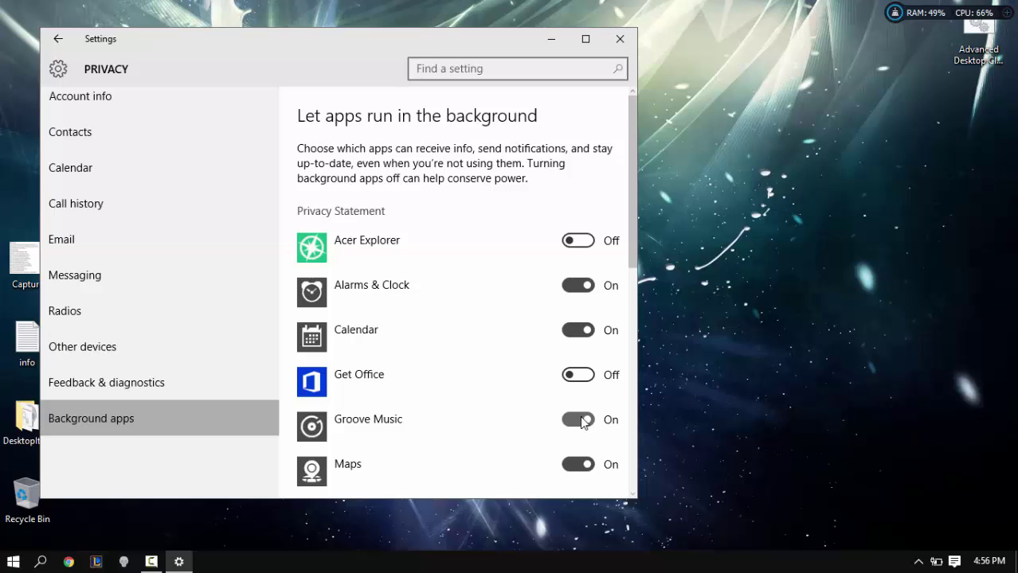
{"action": "left_click", "coordinate": [580, 415]}
{"action": "scroll", "coordinate": [516, 441], "scroll_direction": "down", "scroll_amount": 3}
{"action": "left_click", "coordinate": [578, 341]}
{"action": "left_click", "coordinate": [578, 386]}
{"action": "left_click", "coordinate": [578, 431]}
{"action": "left_click", "coordinate": [578, 476]}
Switch off background running for Photos, Settings, Skype video, Store and Voice Recorder
{"action": "scroll", "coordinate": [574, 456], "scroll_direction": "down", "scroll_amount": 2}
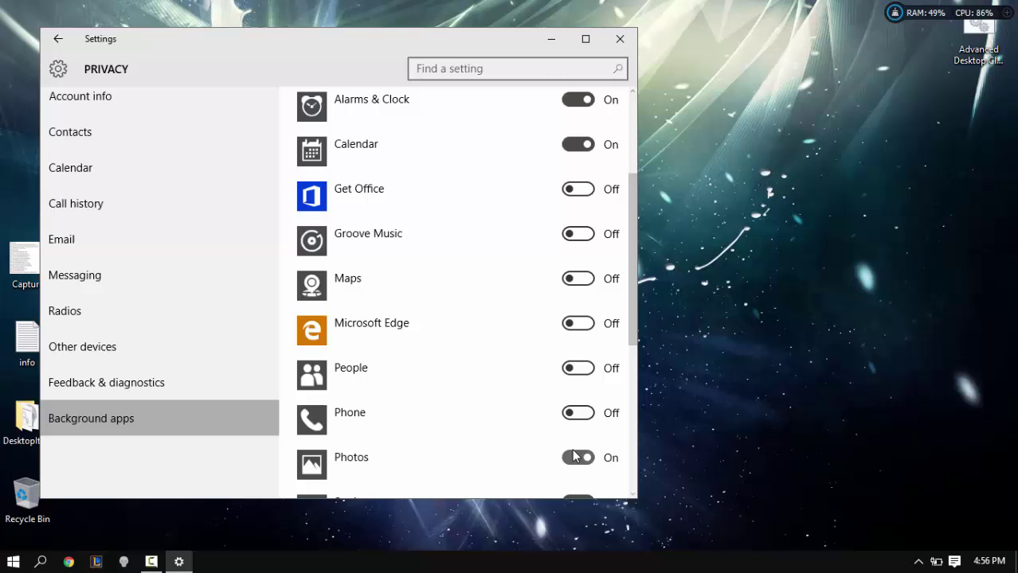
{"action": "left_click", "coordinate": [575, 456]}
{"action": "scroll", "coordinate": [535, 434], "scroll_direction": "down", "scroll_amount": 2}
{"action": "left_click", "coordinate": [578, 414]}
{"action": "left_click", "coordinate": [578, 457]}
{"action": "scroll", "coordinate": [566, 345], "scroll_direction": "down", "scroll_amount": 5}
{"action": "left_click", "coordinate": [578, 346]}
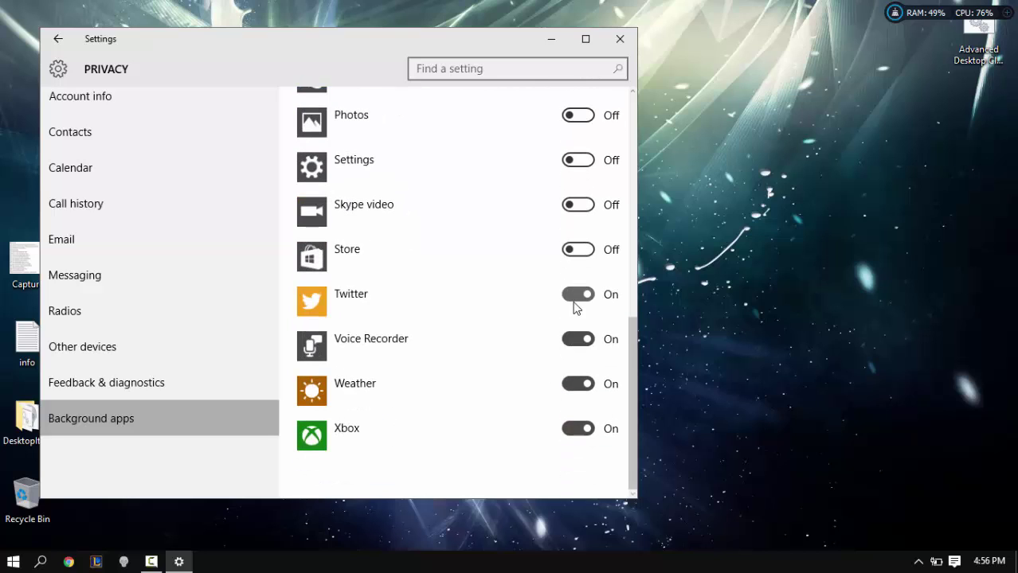
{"action": "left_click", "coordinate": [587, 349]}
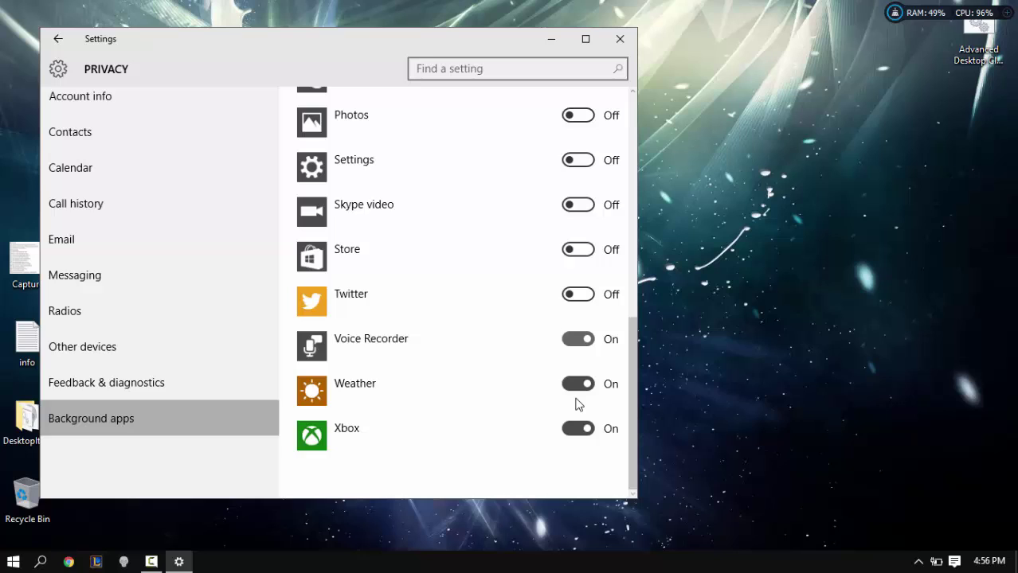
Open Feedback & diagnostics and check the diagnostic data choice is Basic
{"action": "left_click", "coordinate": [122, 386]}
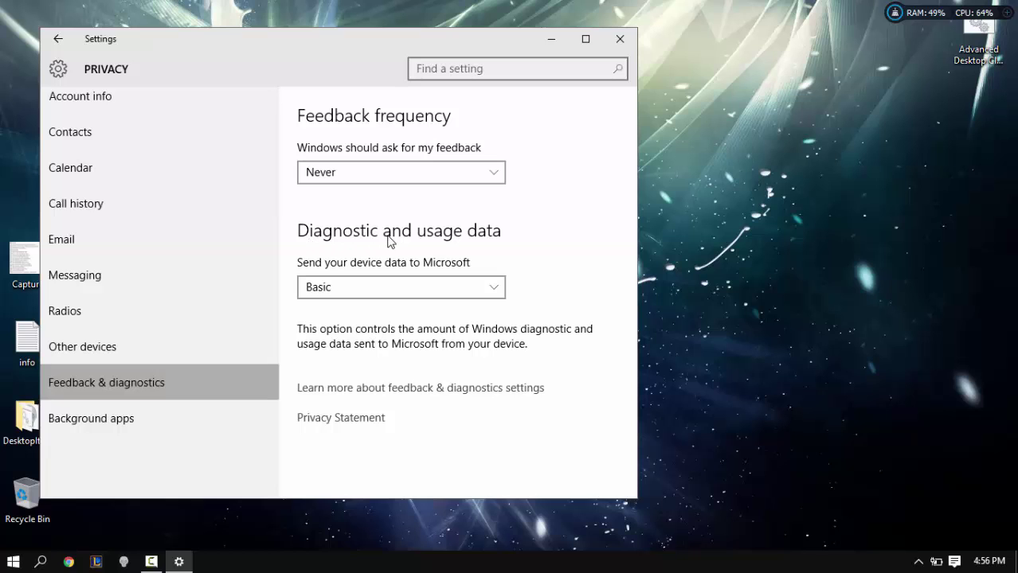
{"action": "left_click", "coordinate": [392, 283]}
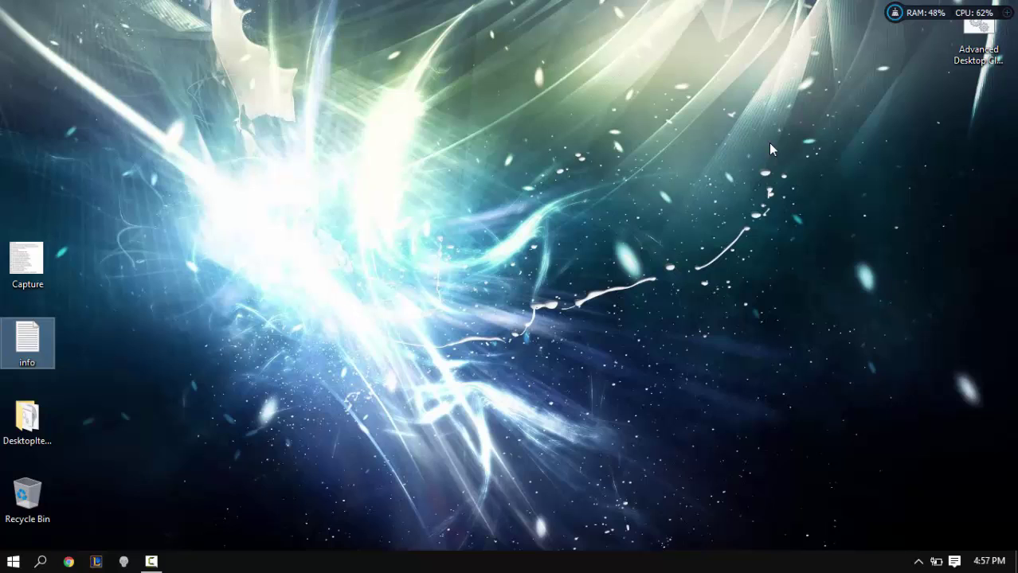
Launch System Configuration by running msconfig from the Run box
{"action": "key", "text": "super+r"}
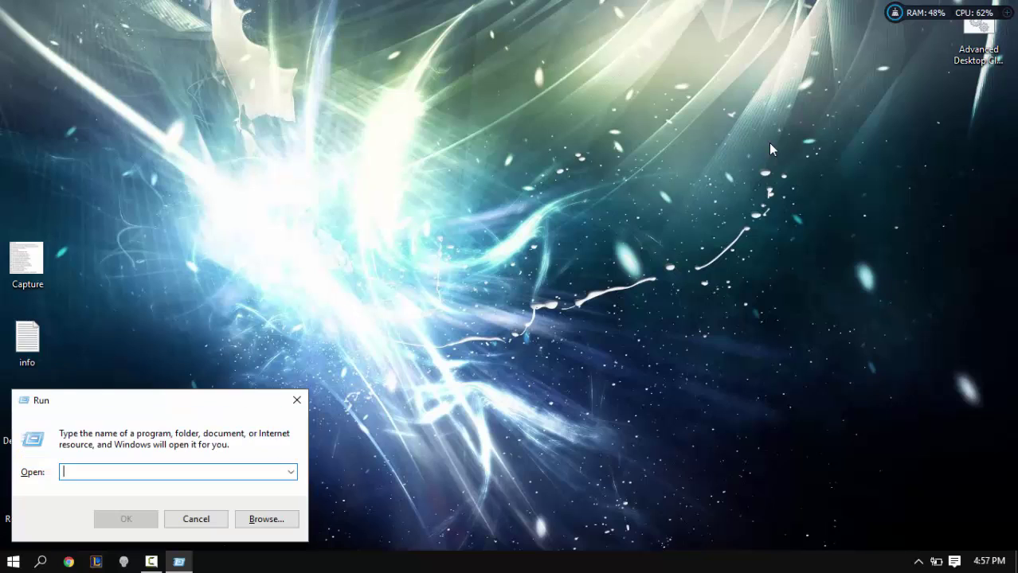
{"action": "type", "text": "ms"}
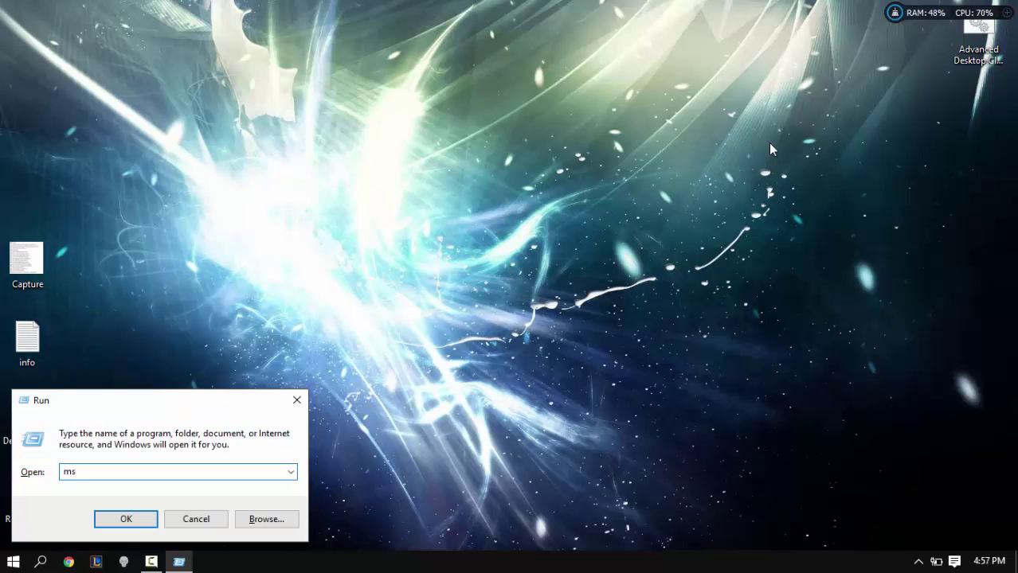
{"action": "key", "text": "BackSpace"}
{"action": "key", "text": "BackSpace"}
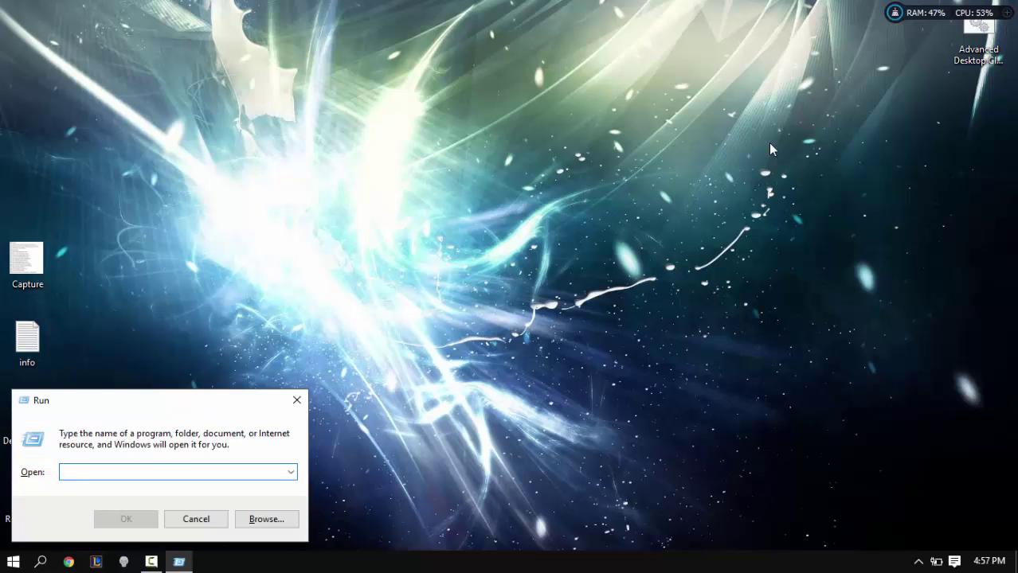
{"action": "left_click", "coordinate": [187, 525]}
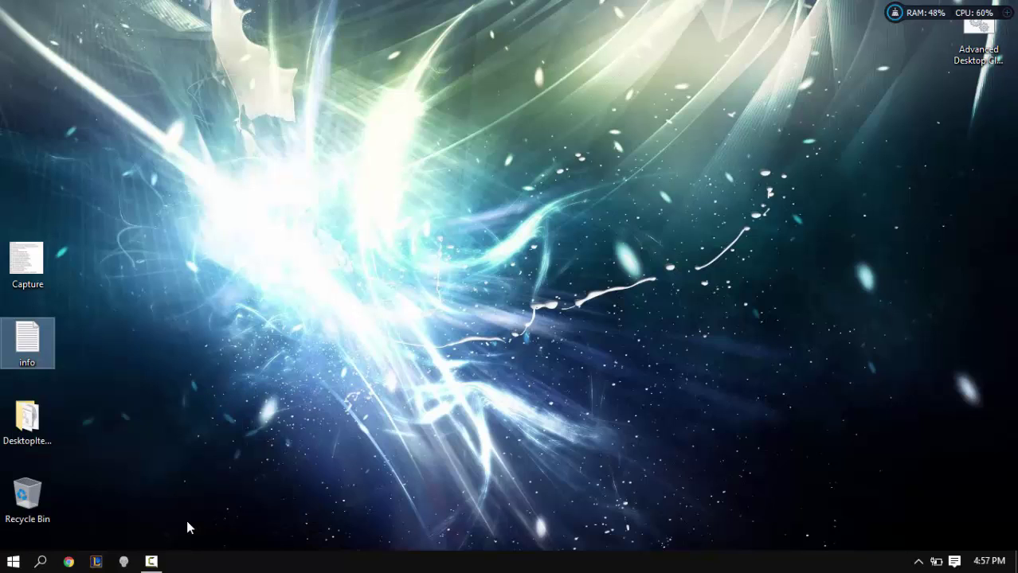
{"action": "key", "text": "super+r"}
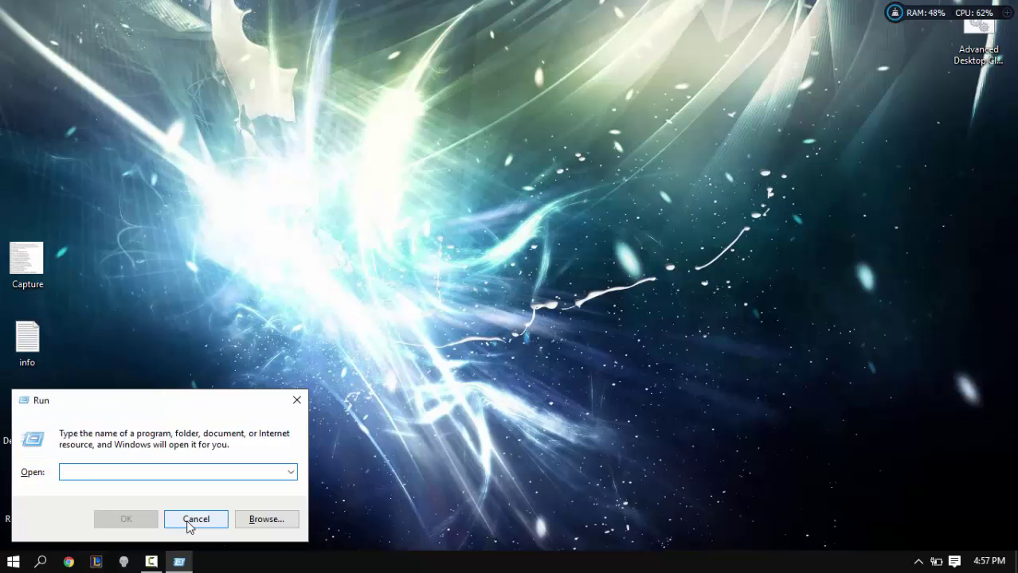
{"action": "type", "text": "msconfi"}
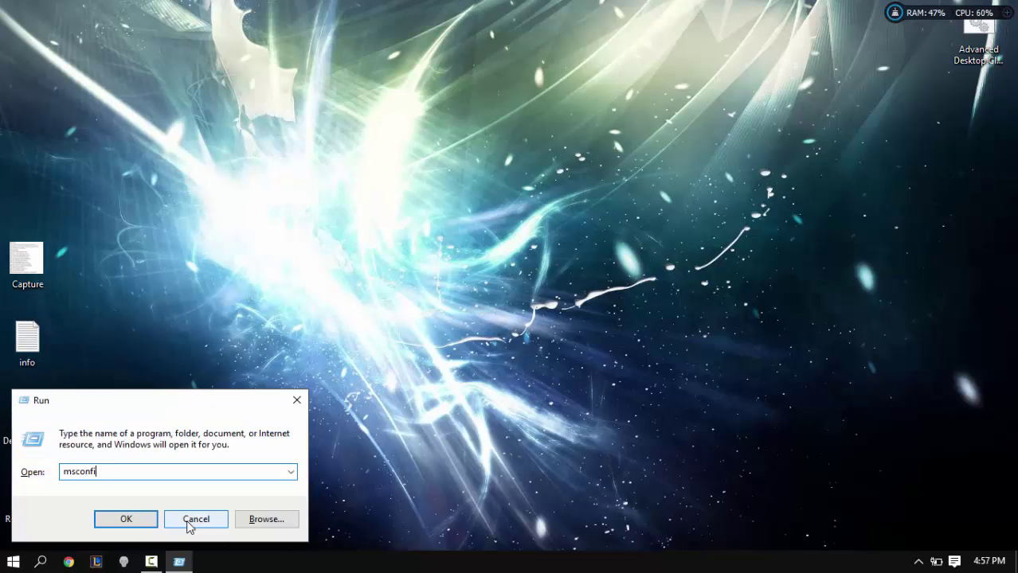
{"action": "type", "text": "g"}
{"action": "key", "text": "Return"}
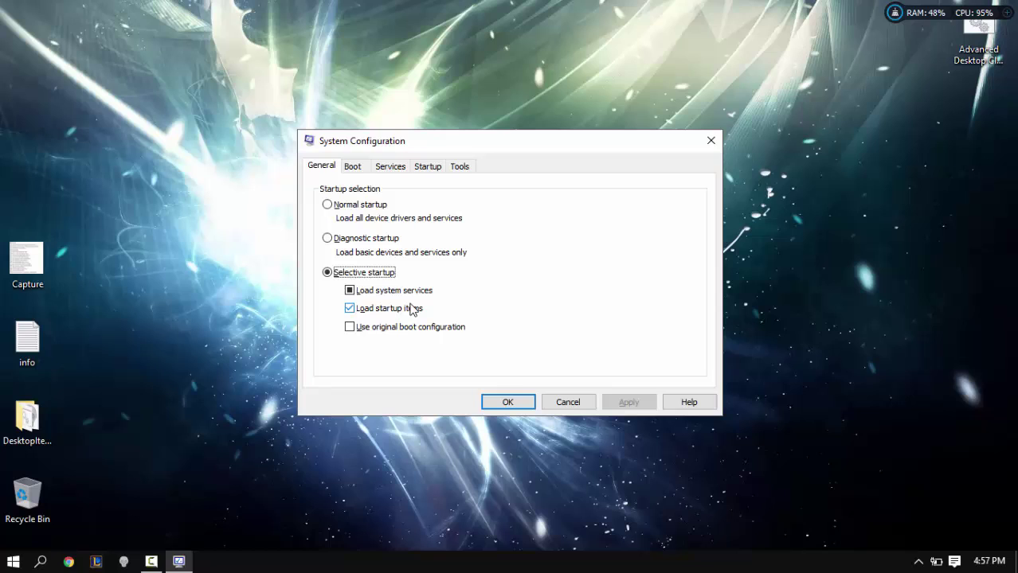
On the Services tab, hide Microsoft services, sort by Status, review the list and click OK
{"action": "left_click", "coordinate": [400, 174]}
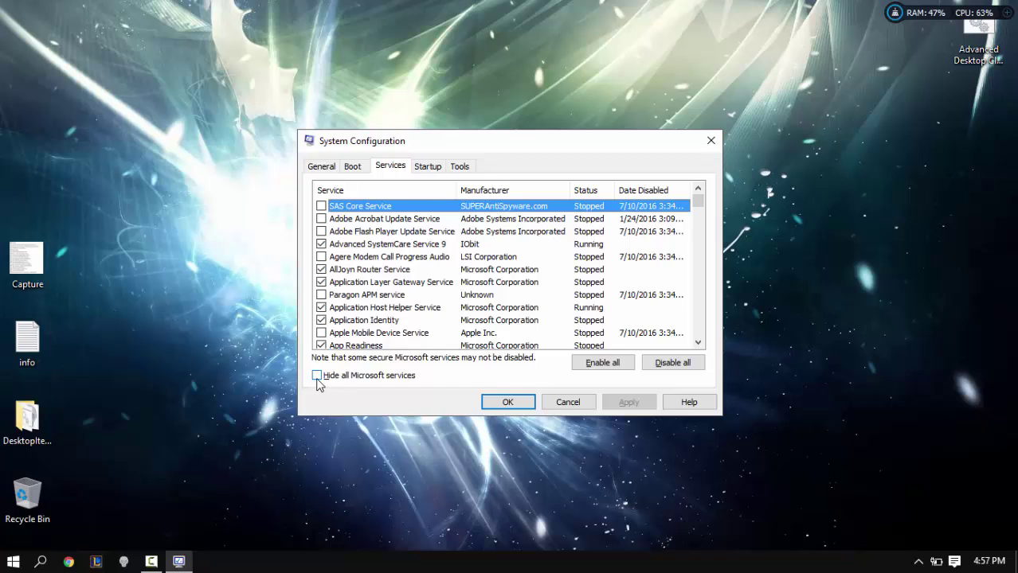
{"action": "left_click", "coordinate": [316, 379]}
{"action": "left_click", "coordinate": [588, 191]}
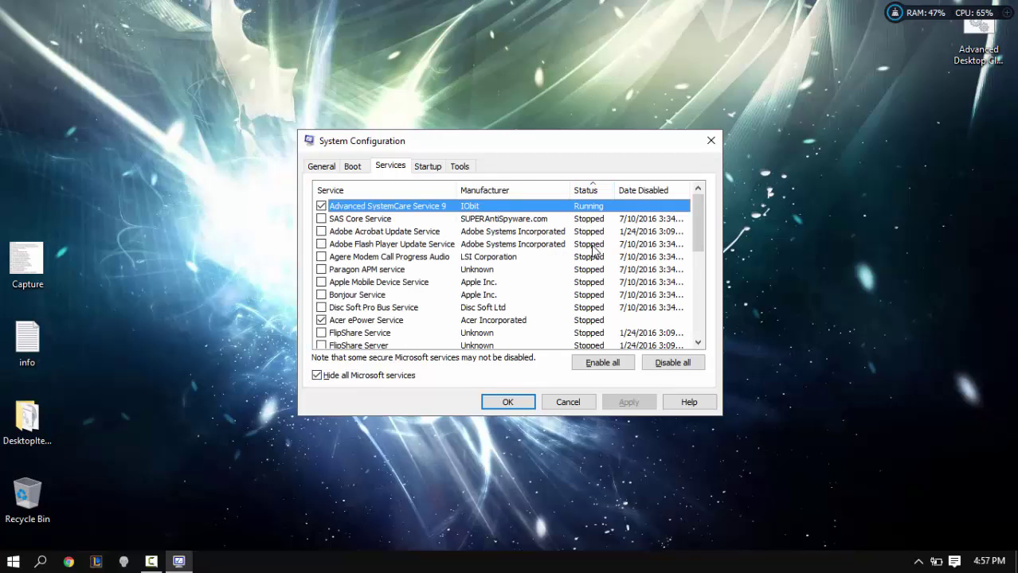
{"action": "left_click", "coordinate": [592, 193]}
{"action": "left_click", "coordinate": [590, 192]}
{"action": "scroll", "coordinate": [333, 263], "scroll_direction": "down", "scroll_amount": 5}
{"action": "scroll", "coordinate": [394, 261], "scroll_direction": "down", "scroll_amount": 1}
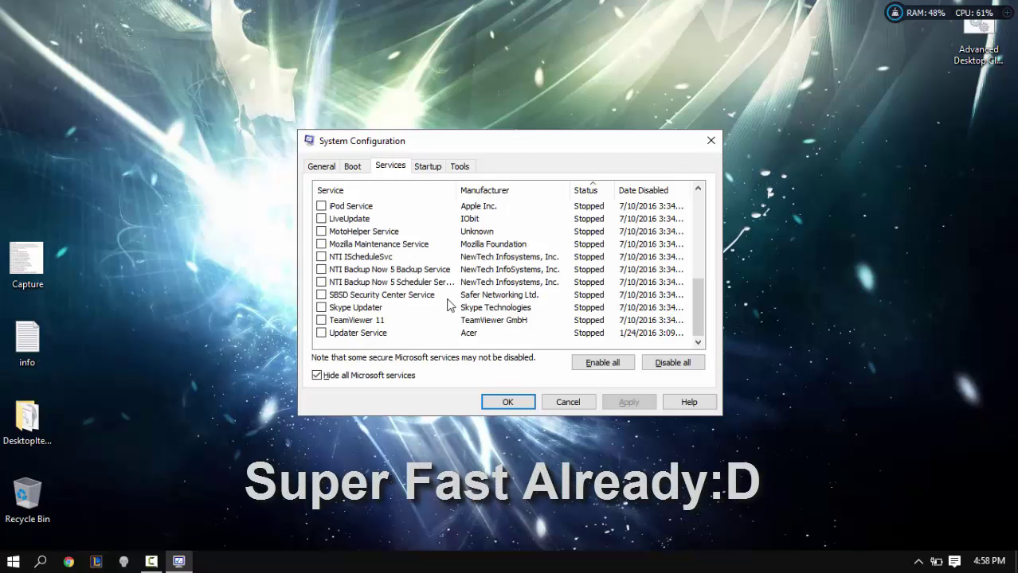
{"action": "scroll", "coordinate": [446, 306], "scroll_direction": "up", "scroll_amount": 6}
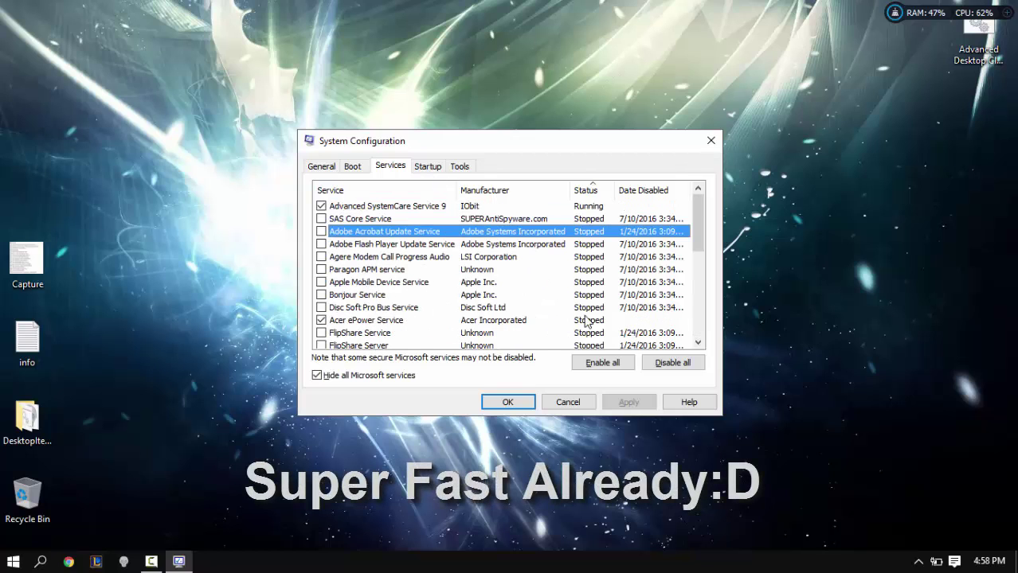
{"action": "left_click", "coordinate": [514, 406]}
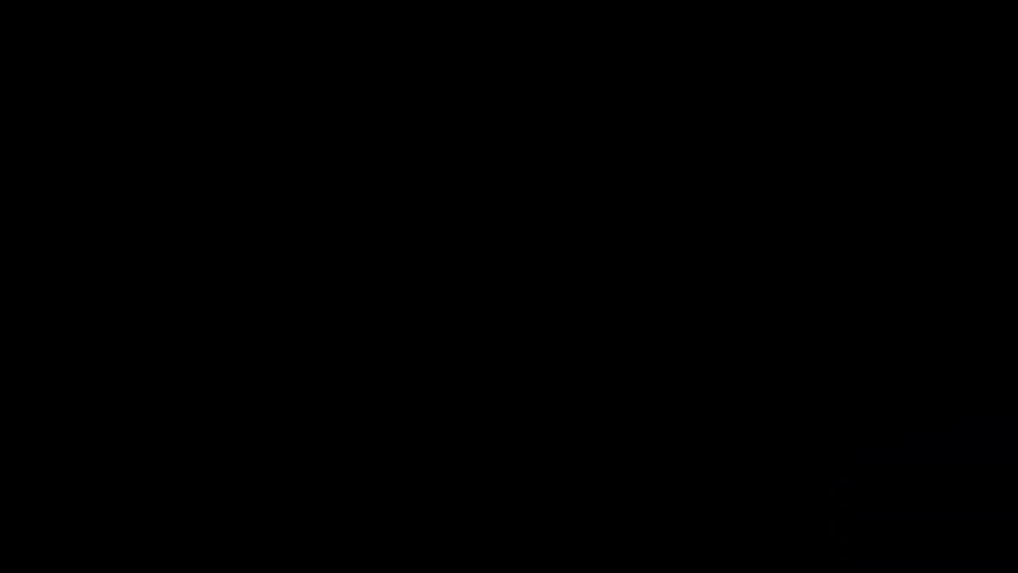
Launch the Services app from Start search and scroll the service list down to Windows Update
{"action": "key", "text": "super"}
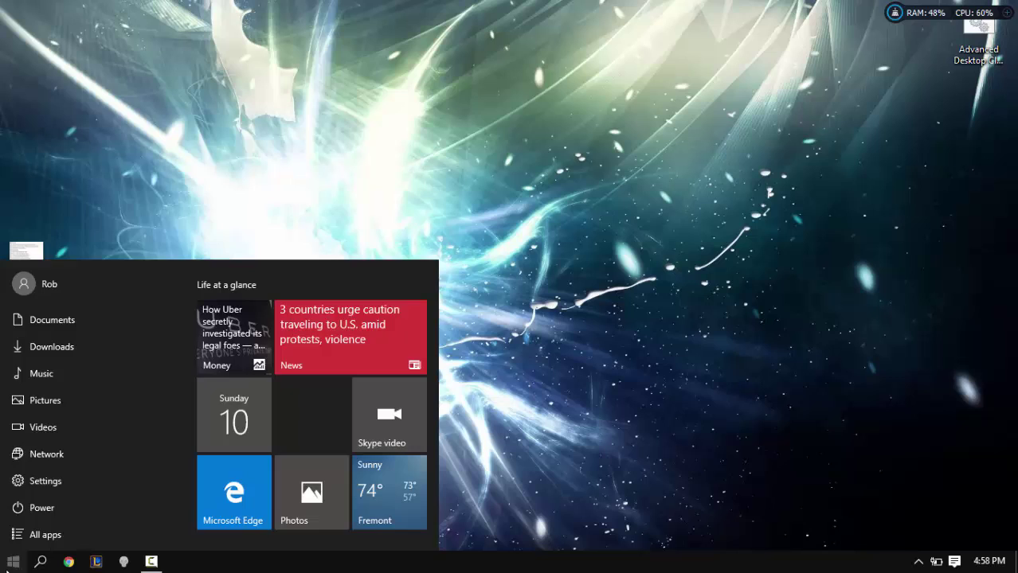
{"action": "type", "text": "services"}
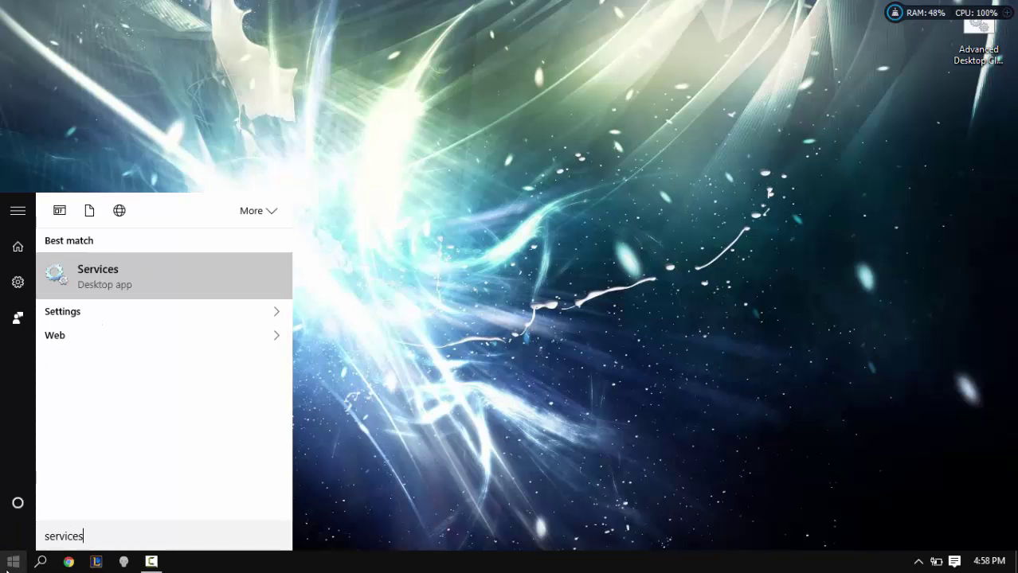
{"action": "left_click", "coordinate": [181, 276]}
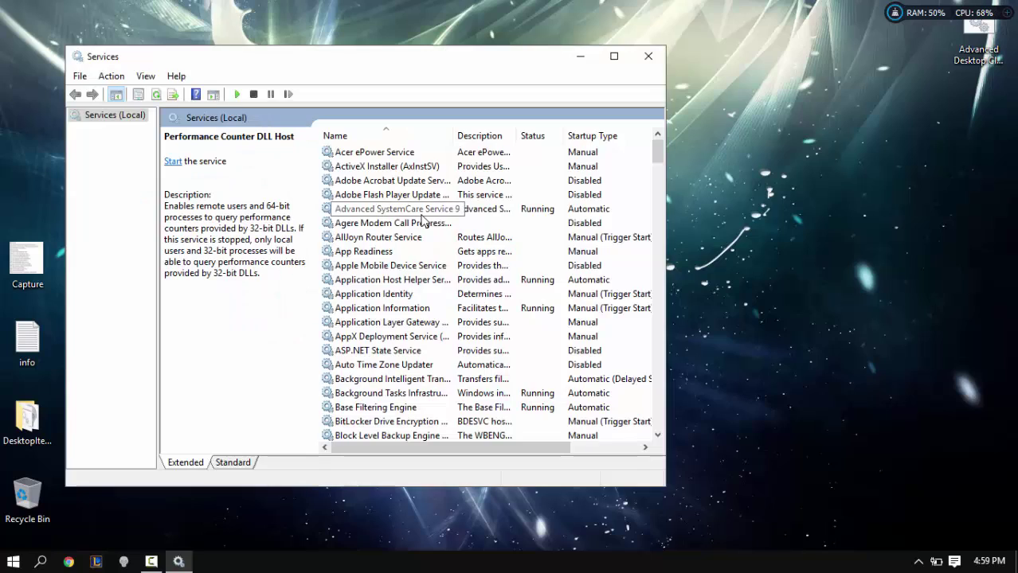
{"action": "type", "text": "windows audio"}
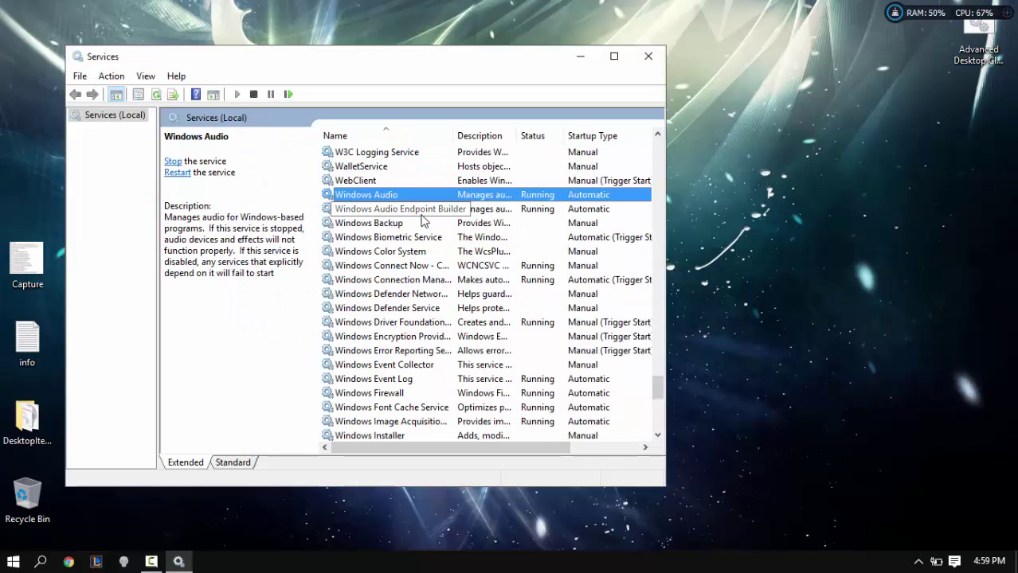
{"action": "scroll", "coordinate": [446, 303], "scroll_direction": "down", "scroll_amount": 2}
{"action": "scroll", "coordinate": [419, 304], "scroll_direction": "down", "scroll_amount": 1}
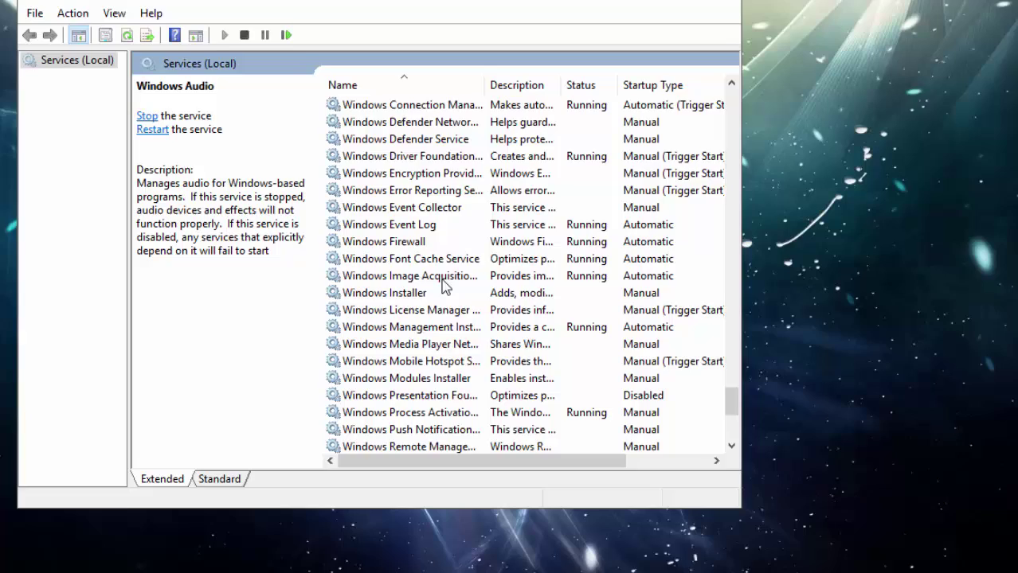
{"action": "scroll", "coordinate": [446, 288], "scroll_direction": "down", "scroll_amount": 2}
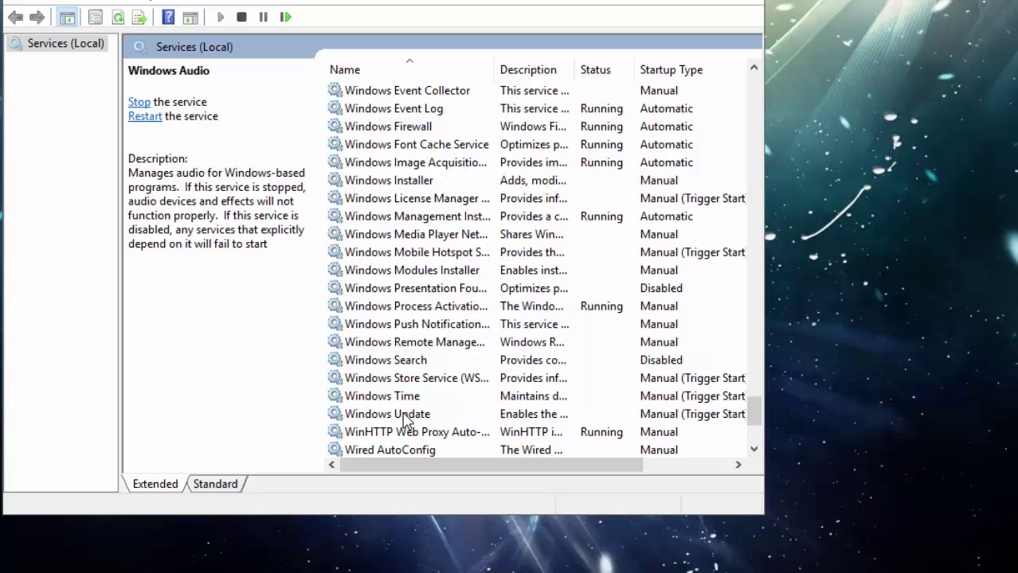
Set the Windows Update service's startup type to Manual and apply it
{"action": "right_click", "coordinate": [406, 422]}
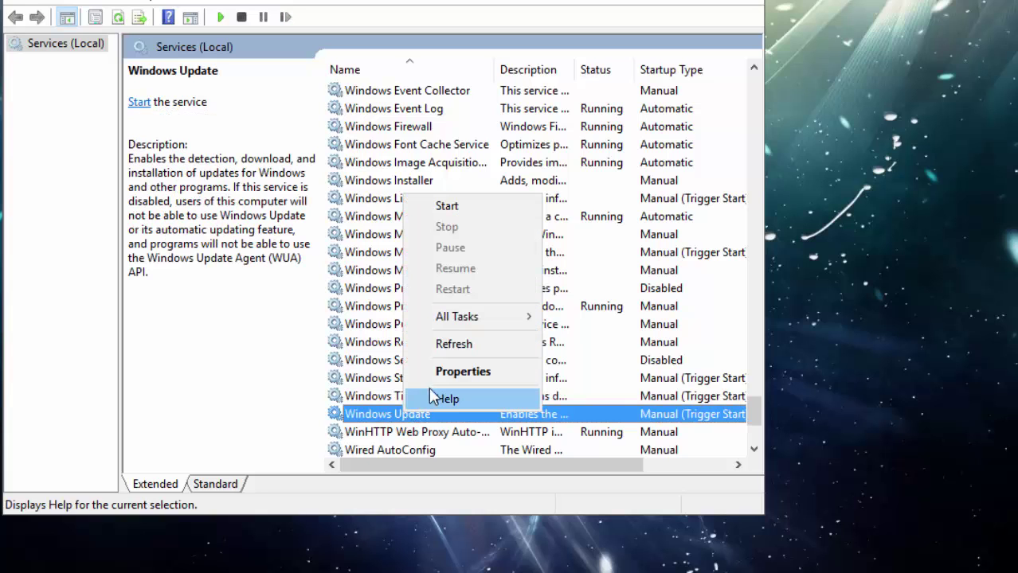
{"action": "left_click", "coordinate": [461, 371]}
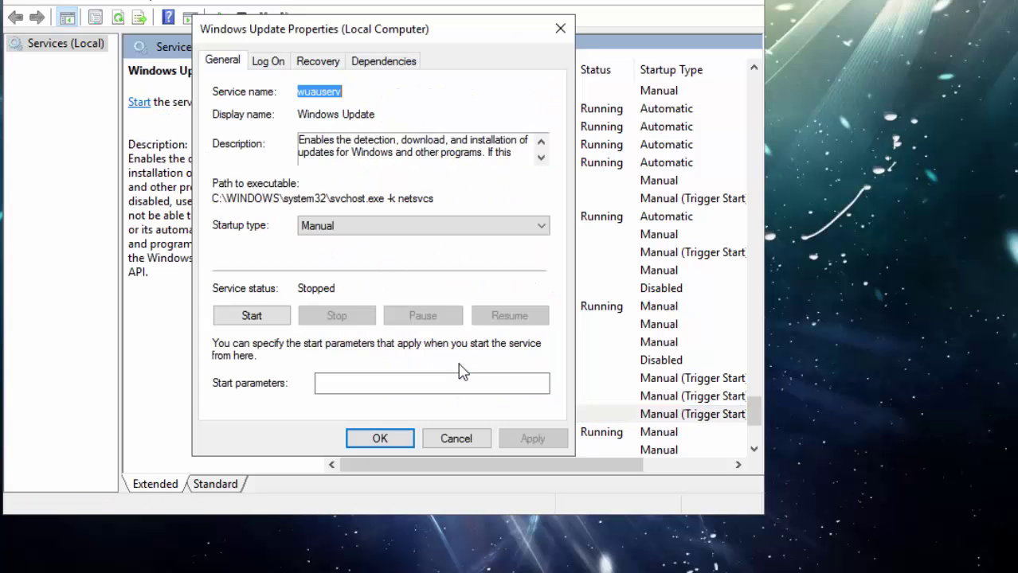
{"action": "left_click", "coordinate": [376, 230]}
{"action": "left_click", "coordinate": [374, 266]}
{"action": "left_click", "coordinate": [510, 441]}
{"action": "left_click", "coordinate": [406, 441]}
{"action": "left_click", "coordinate": [480, 325]}
{"action": "left_click", "coordinate": [387, 414]}
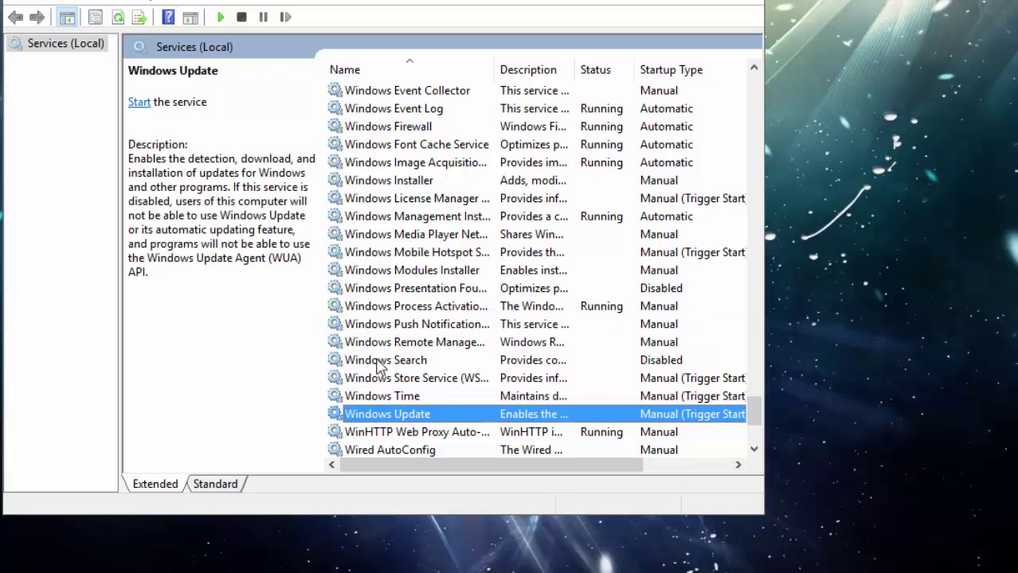
Set the Windows Search service's startup type to Disabled and confirm with OK
{"action": "left_click", "coordinate": [366, 362]}
{"action": "right_click", "coordinate": [376, 360]}
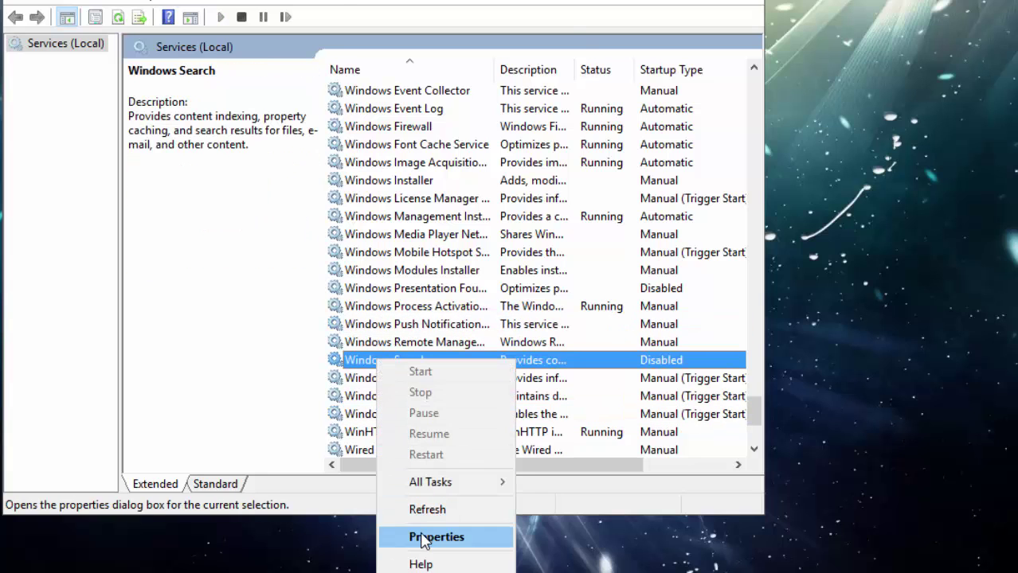
{"action": "left_click", "coordinate": [427, 537]}
{"action": "left_click", "coordinate": [388, 228]}
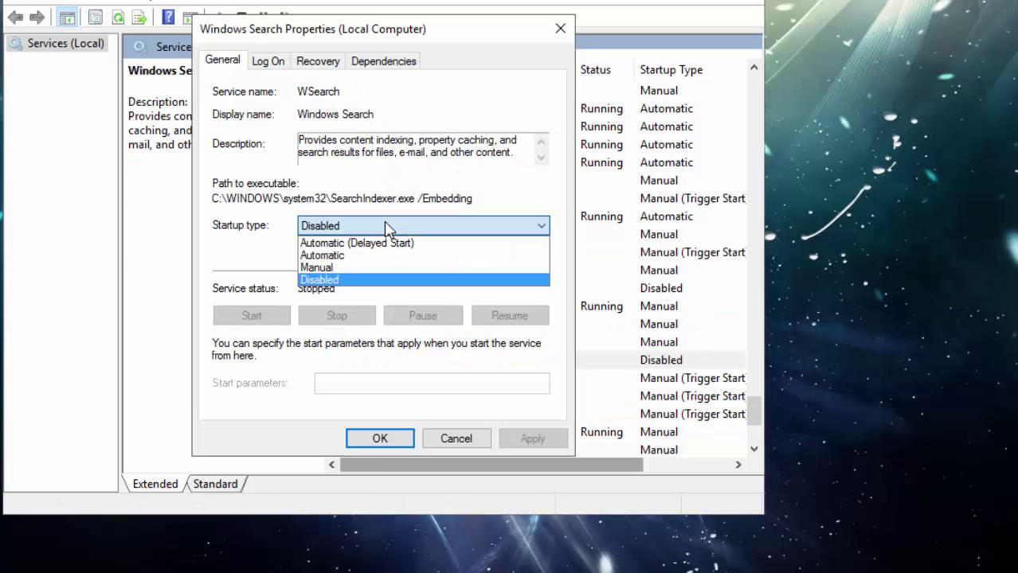
{"action": "left_click", "coordinate": [341, 279]}
{"action": "left_click", "coordinate": [532, 439]}
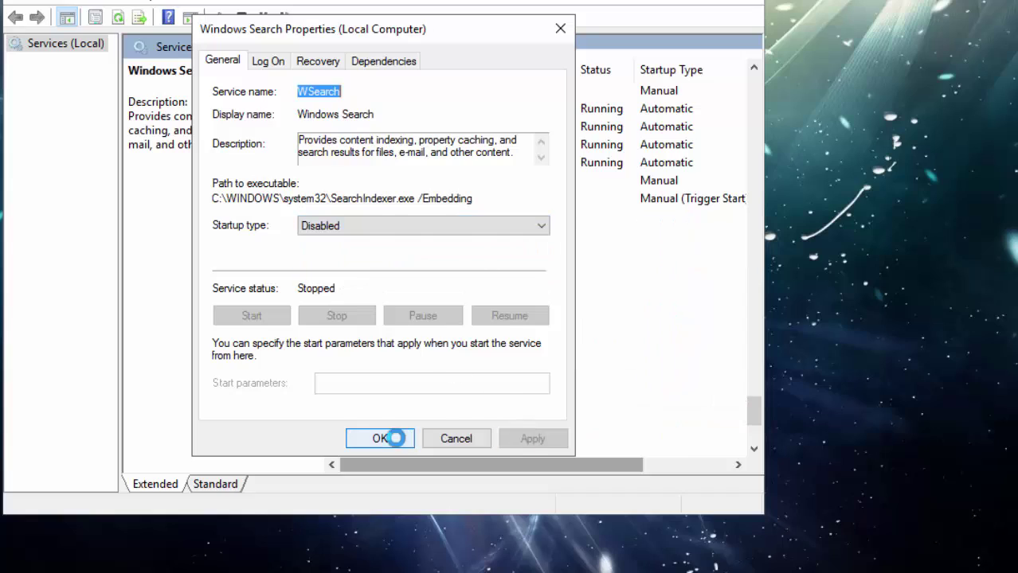
{"action": "left_click", "coordinate": [381, 438]}
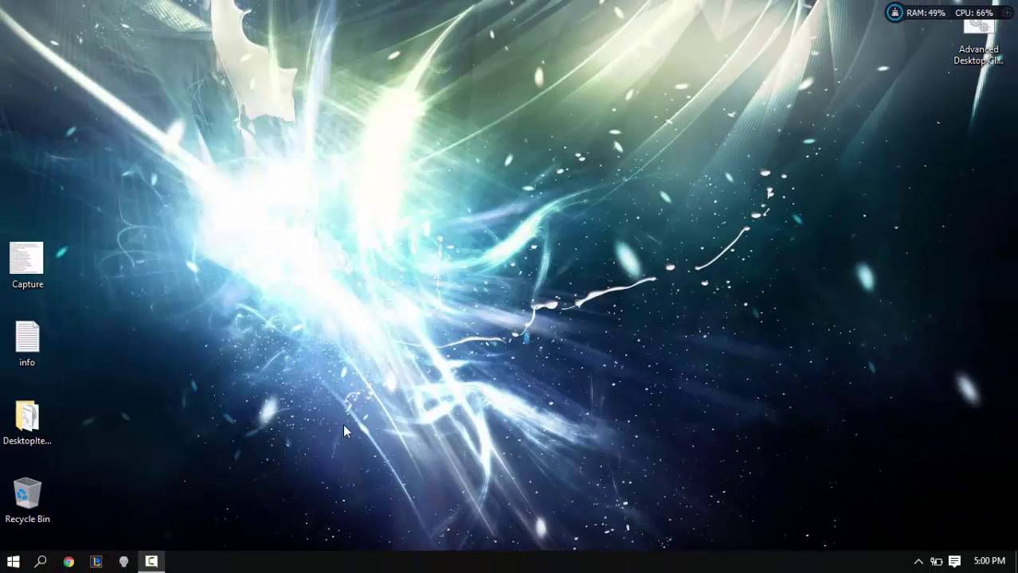